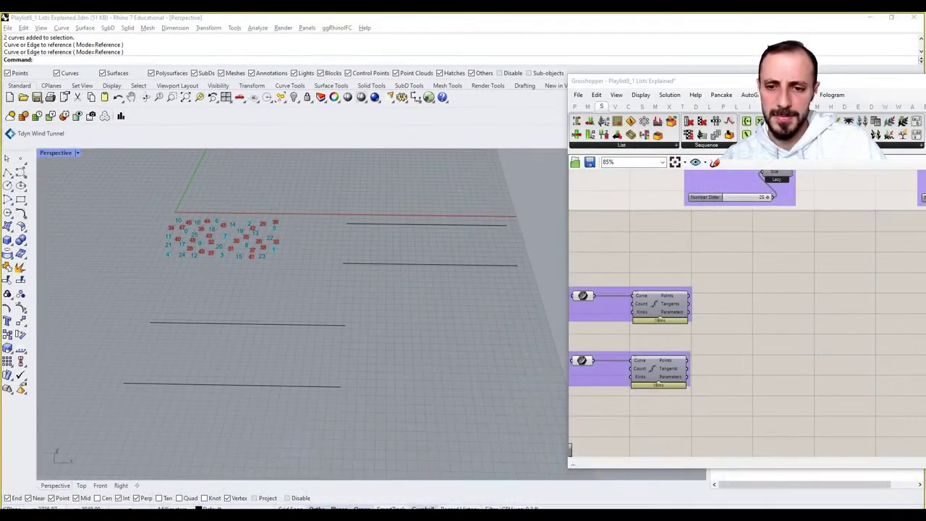
Select the two parallel lines below the numbered point cloud and move them farther away from it
mouse_move(223, 516)
click(238, 483)
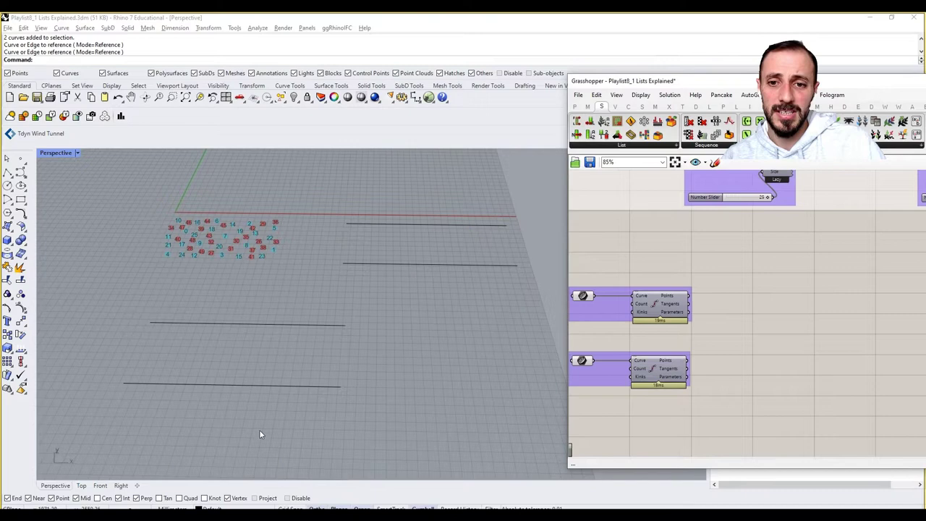
scroll(761, 324, down, 5)
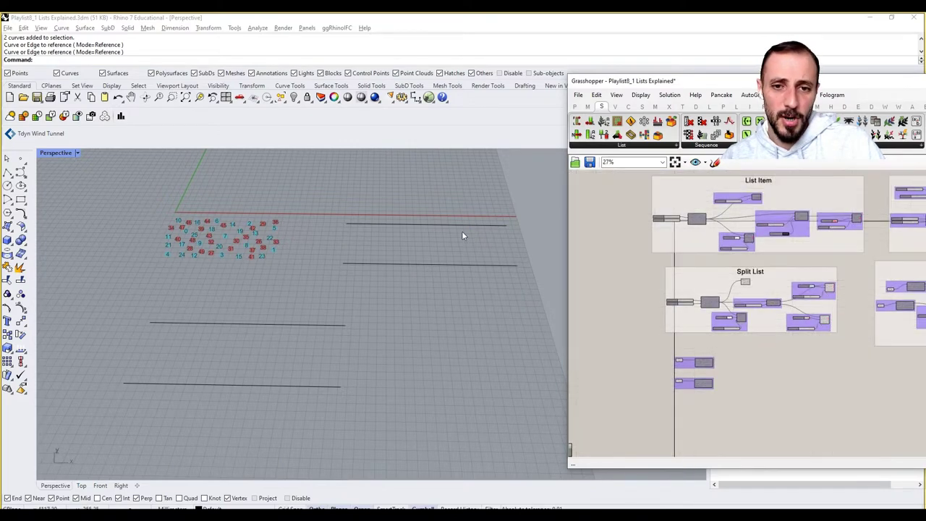
scroll(390, 332, down, 3)
drag(296, 365, 296, 366)
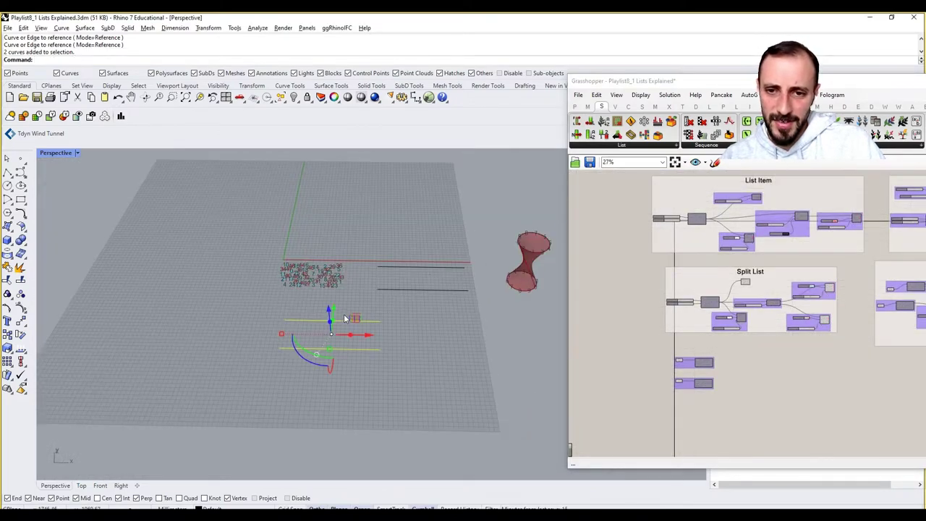
drag(330, 312, 332, 337)
click(350, 312)
scroll(349, 332, up, 5)
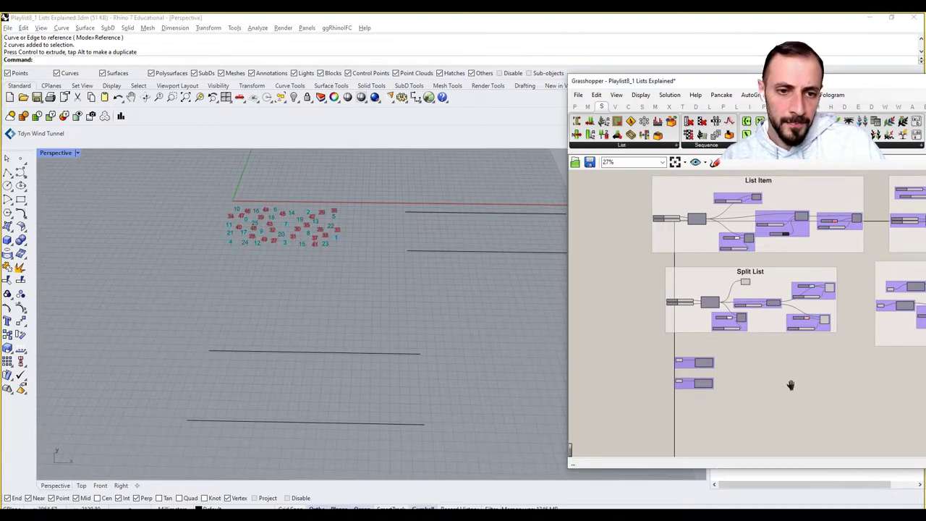
Turn on the preview of the two Divide Curve components below the Split List group
scroll(716, 366, up, 4)
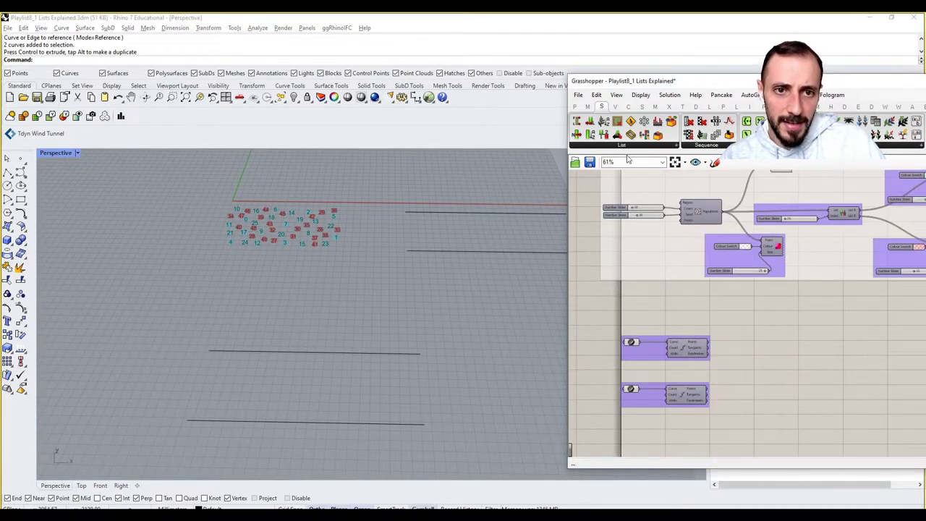
drag(726, 352, 676, 416)
right_click(675, 327)
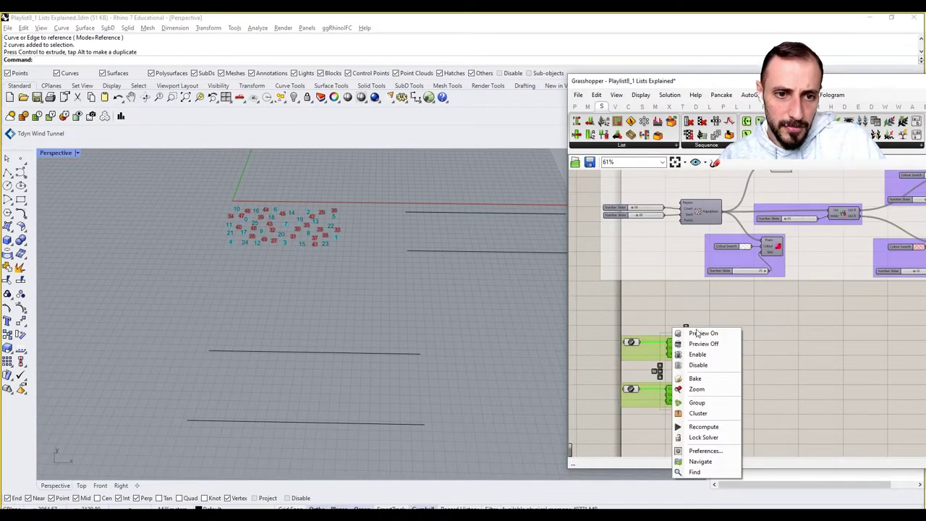
click(696, 331)
click(693, 309)
right_drag(757, 308, 710, 366)
scroll(750, 266, down, 3)
right_drag(766, 268, 682, 289)
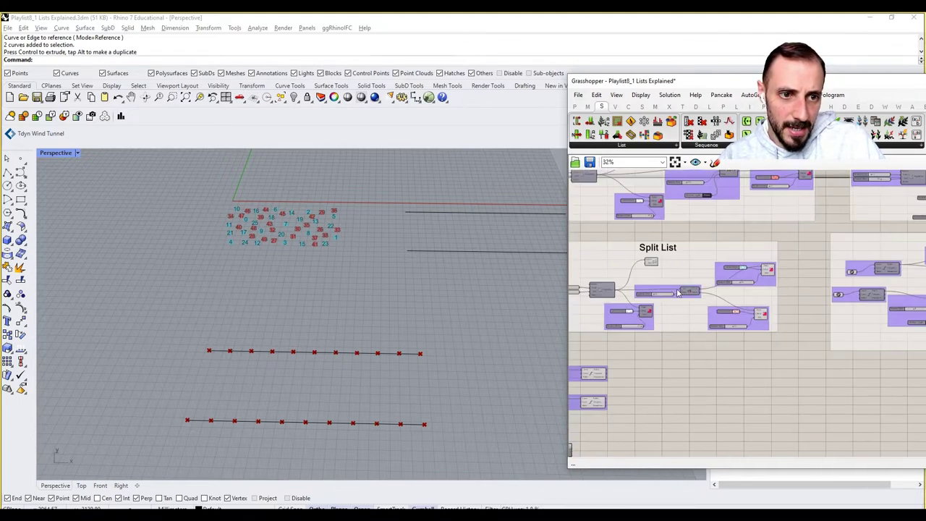
right_drag(915, 264, 813, 268)
scroll(845, 259, up, 3)
click(846, 254)
shift+click(798, 266)
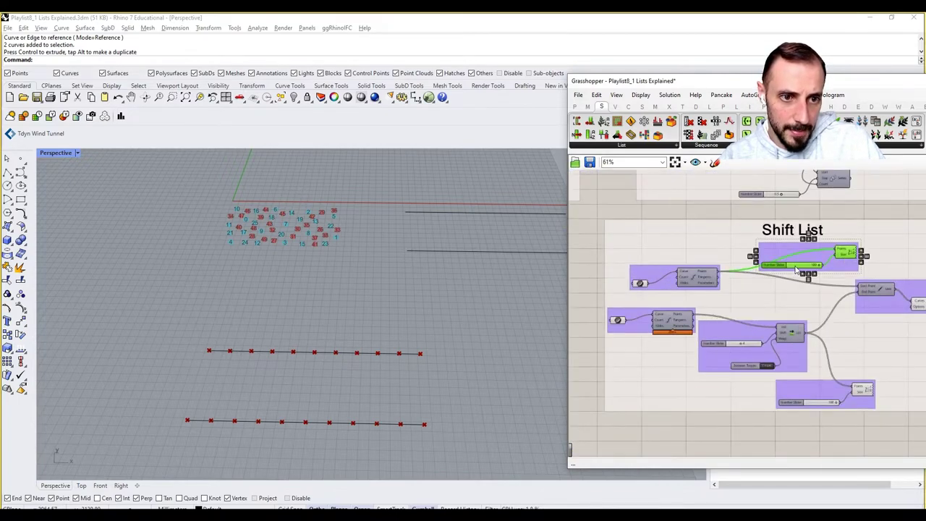
shift+click(804, 399)
shift+click(863, 389)
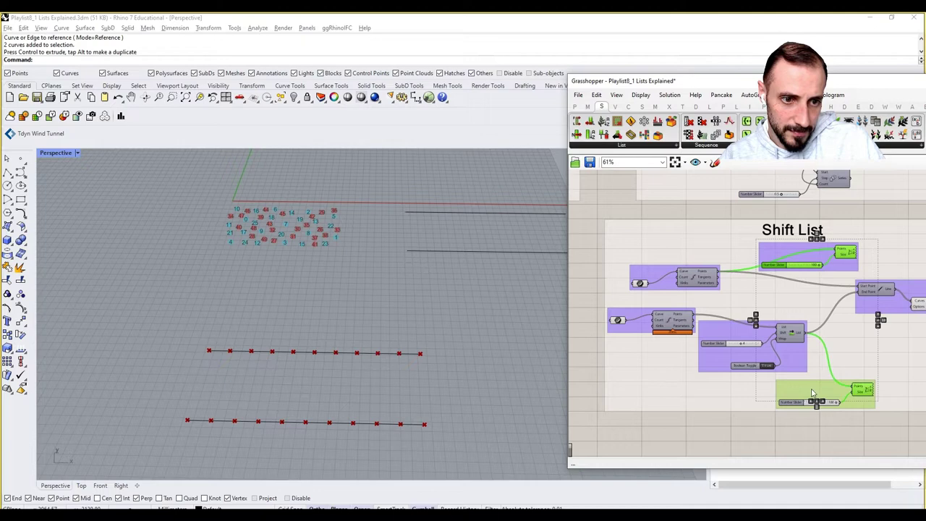
shift+click(778, 251)
alt+drag(843, 249, 720, 350)
scroll(818, 297, down, 5)
scroll(760, 326, up, 2)
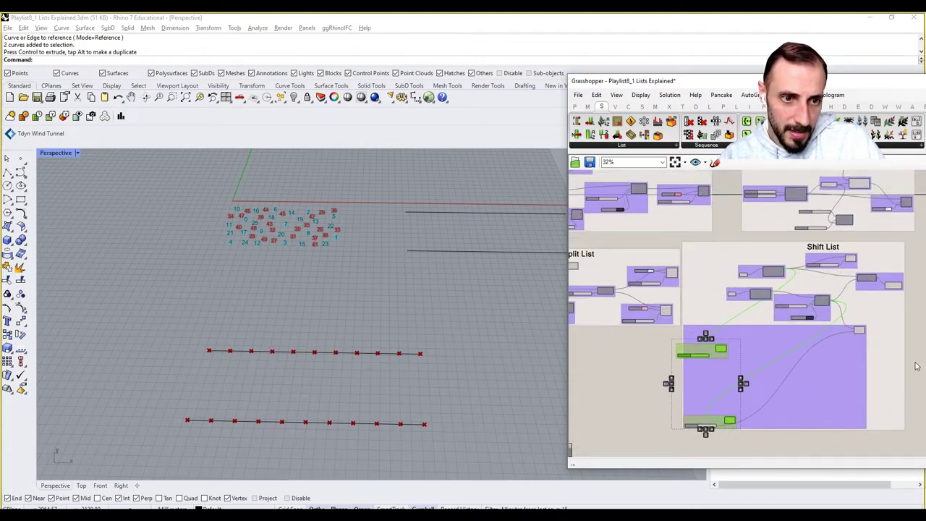
key(ctrl+z)
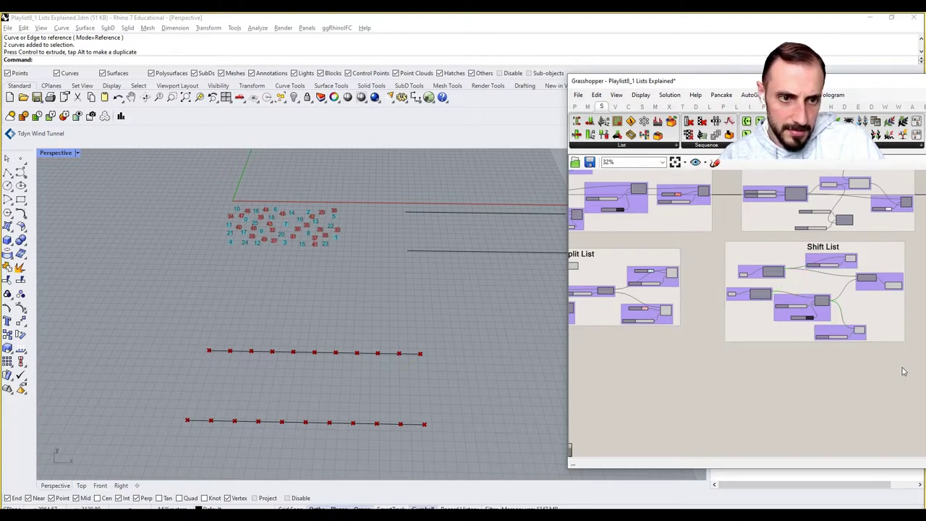
Duplicate the two Point List groups from the Shift List section and connect one copy to the upper Divide Curve's Points output
scroll(827, 345, up, 3)
drag(790, 354, 756, 419)
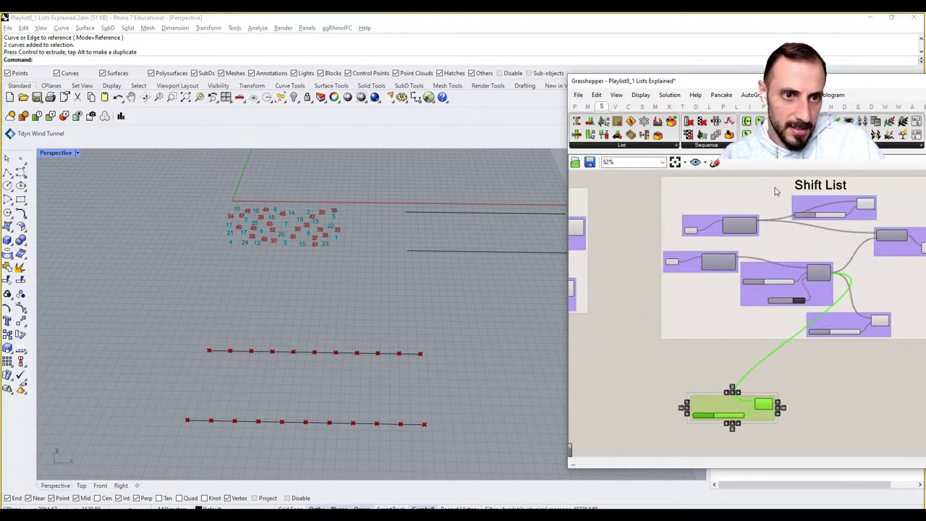
drag(774, 173, 882, 225)
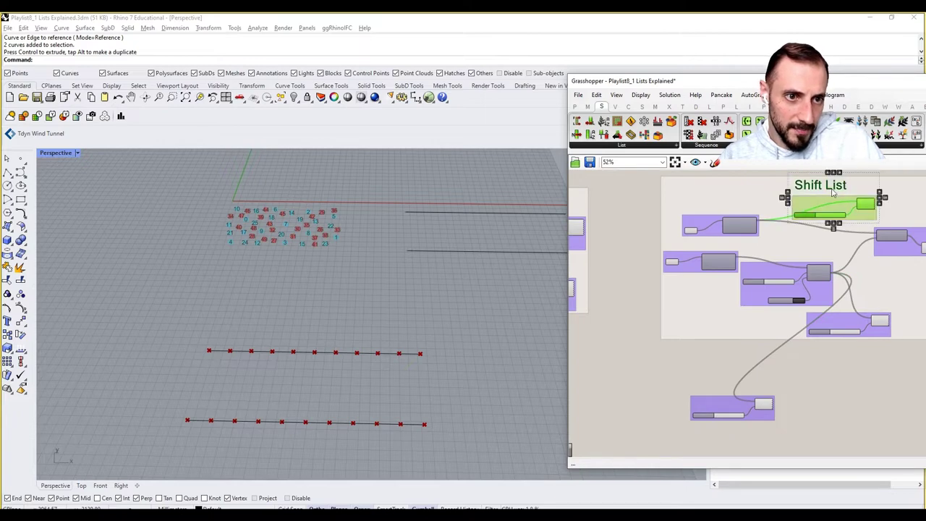
alt+drag(823, 207, 726, 267)
scroll(809, 221, down, 5)
scroll(665, 290, up, 4)
scroll(608, 278, up, 3)
click(787, 316)
Move the other Point List copy beside the lower Divide Curve and connect it to that component's Points output
scroll(786, 316, down, 3)
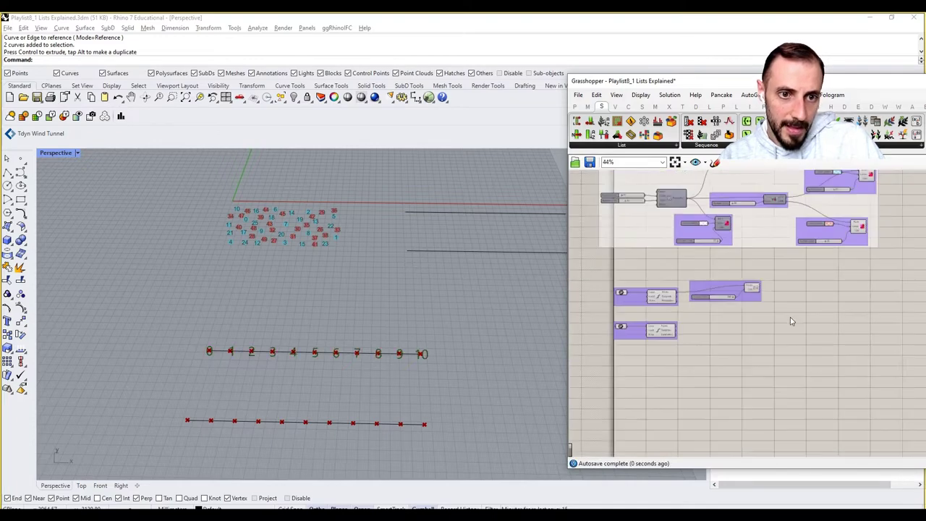
right_drag(790, 316, 707, 319)
right_drag(866, 306, 797, 311)
drag(915, 309, 800, 373)
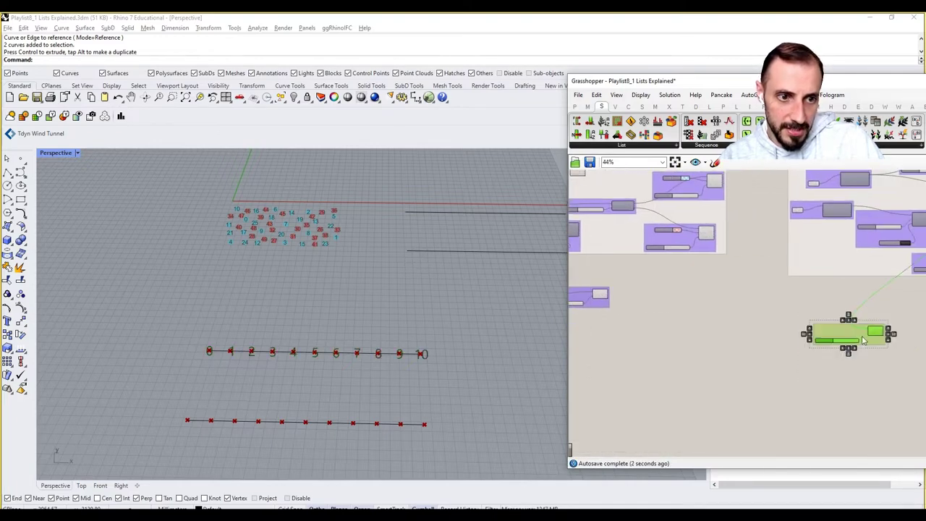
drag(863, 335, 712, 350)
scroll(712, 350, up, 4)
drag(711, 350, 687, 341)
right_drag(687, 339, 805, 337)
drag(672, 314, 787, 331)
drag(731, 335, 737, 356)
click(739, 294)
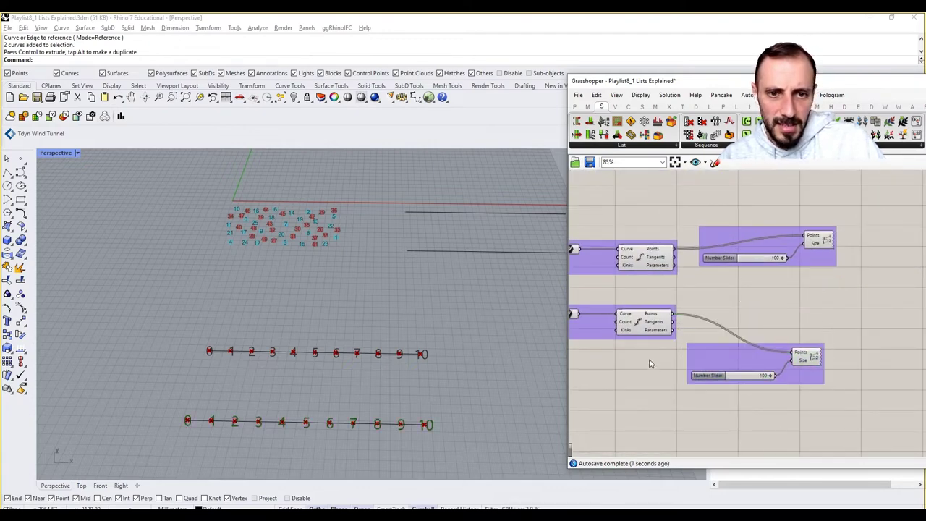
Turn off the preview of both Divide Curve components so only the index numbers are displayed
right_drag(651, 361, 692, 365)
drag(700, 367, 655, 215)
right_click(664, 207)
click(681, 222)
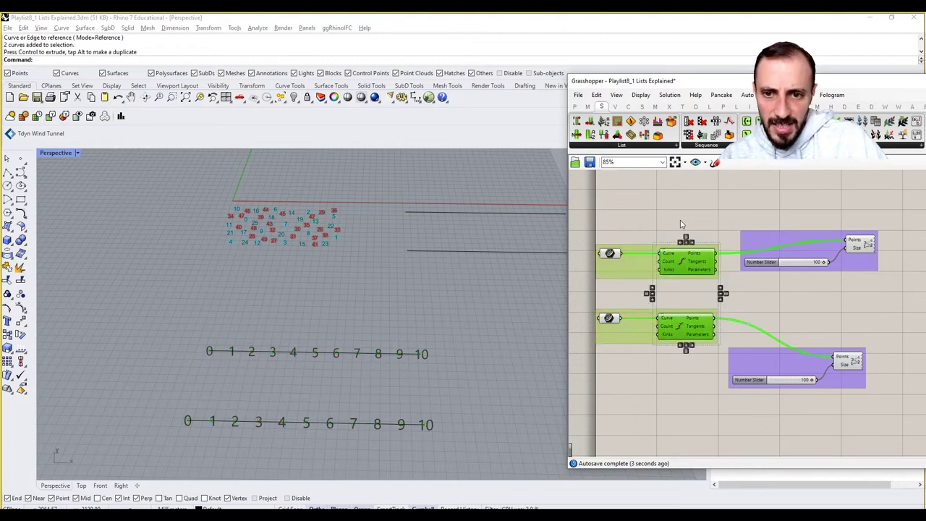
click(681, 221)
Add a Sub List component near the two Divide Curves and move the upper Point List group farther away to make room
click(633, 145)
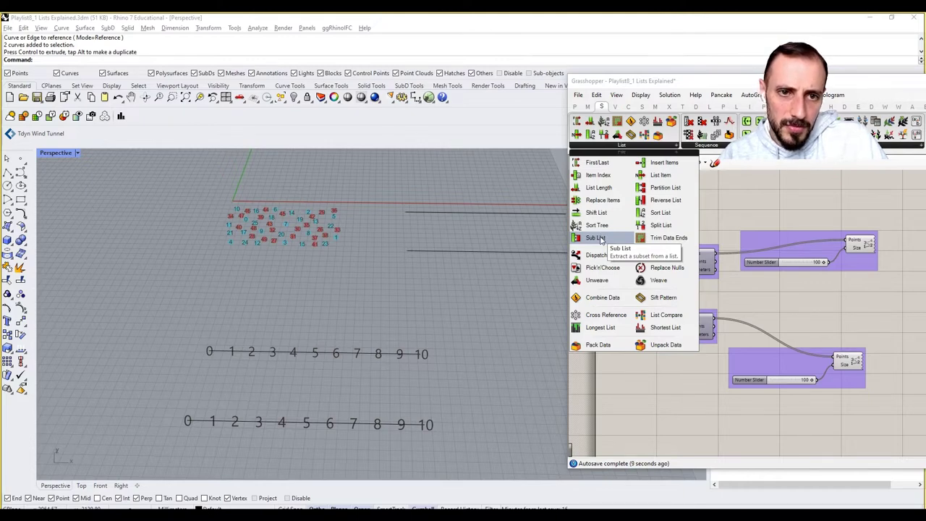
click(599, 239)
click(774, 289)
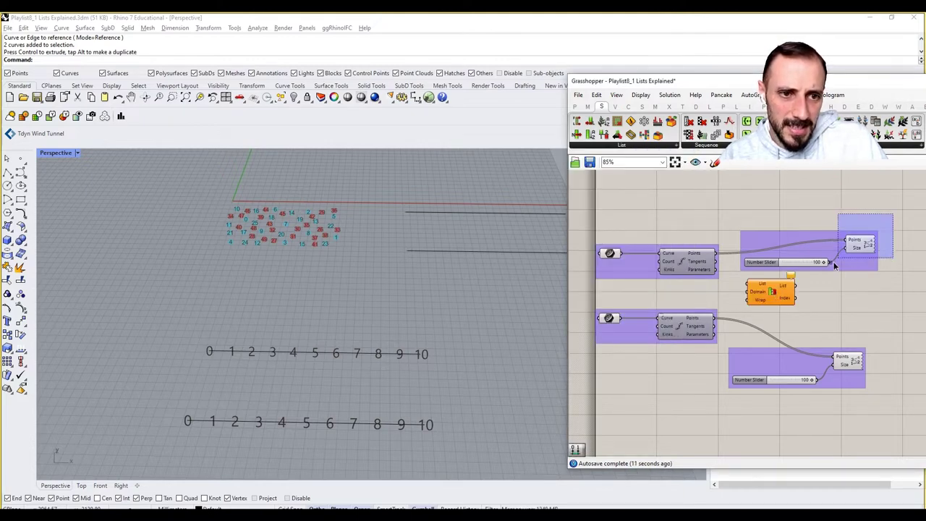
drag(834, 262, 820, 271)
drag(859, 248, 919, 235)
click(855, 277)
right_drag(794, 284, 822, 295)
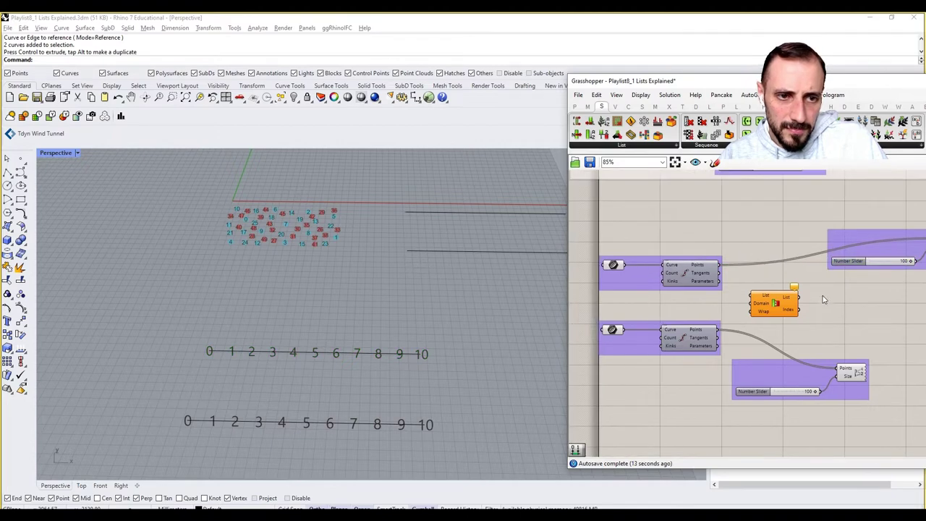
drag(838, 246, 843, 236)
Place Sub List beside the upper Divide Curve and connect that curve's Points output to its List input
drag(766, 302, 771, 284)
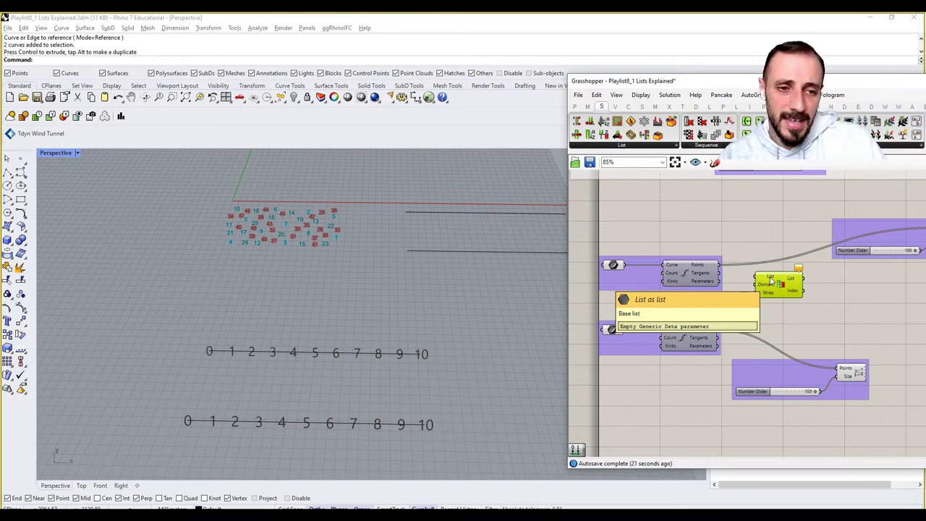
drag(779, 283, 760, 285)
click(740, 241)
scroll(776, 289, up, 1)
click(775, 283)
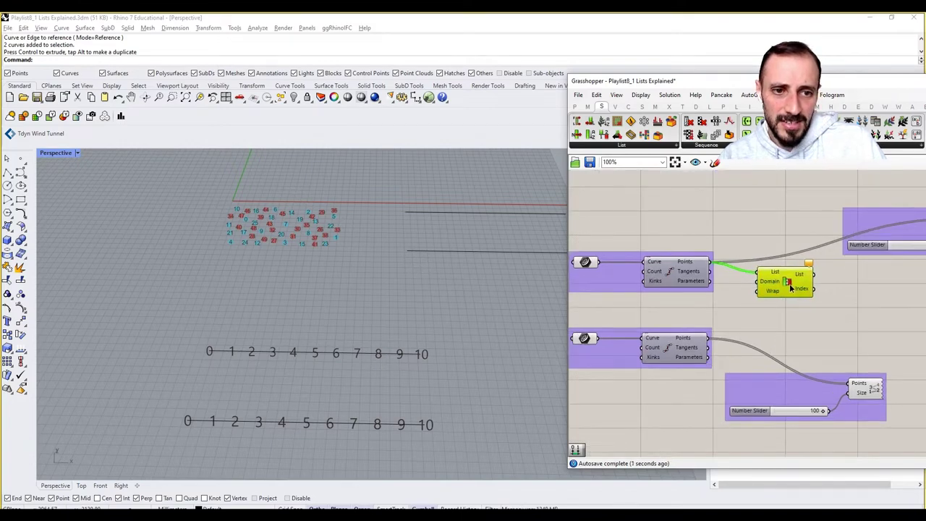
Add a Construct Domain component below the Sub List wire and shift Sub List away to leave space for it
right_drag(779, 305, 744, 311)
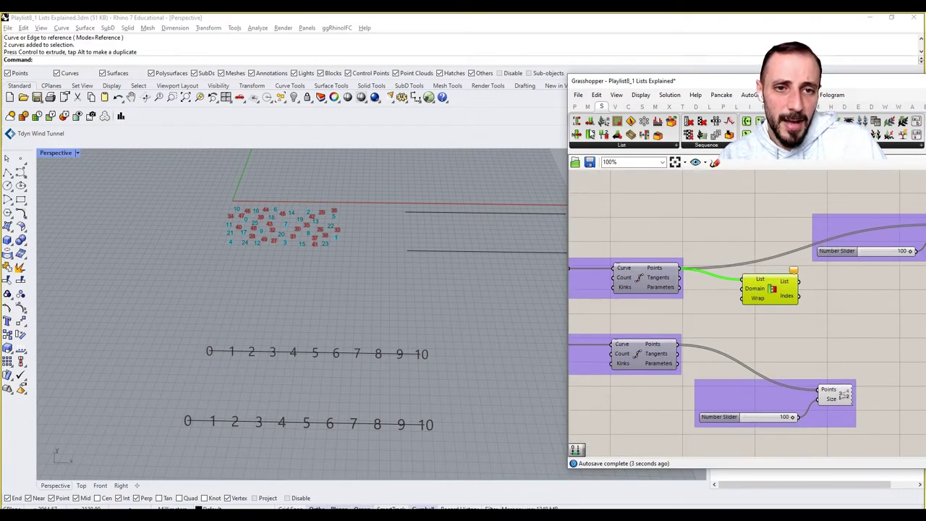
click(588, 106)
drag(576, 123, 736, 324)
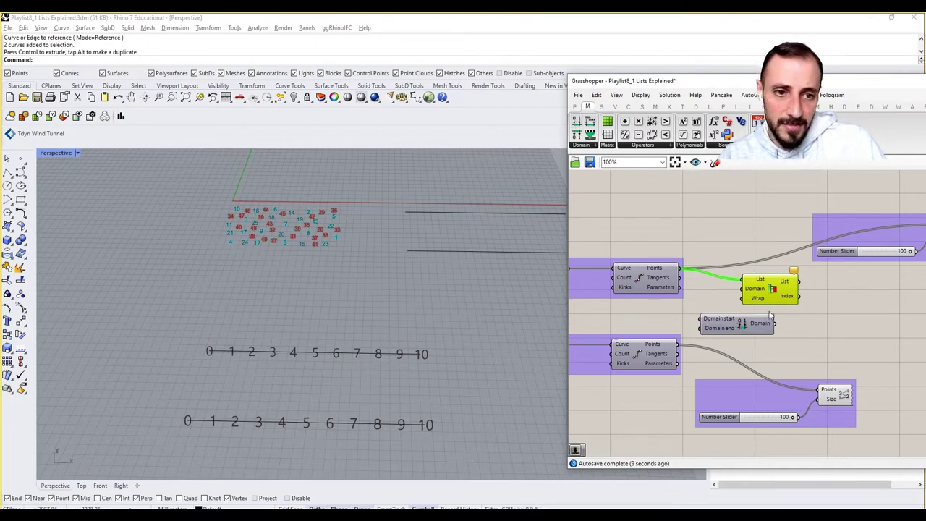
drag(777, 300, 828, 309)
click(736, 316)
Create number sliders with values 3 and 7 for the domain, connecting the 3 slider to Domain start
double_click(724, 294)
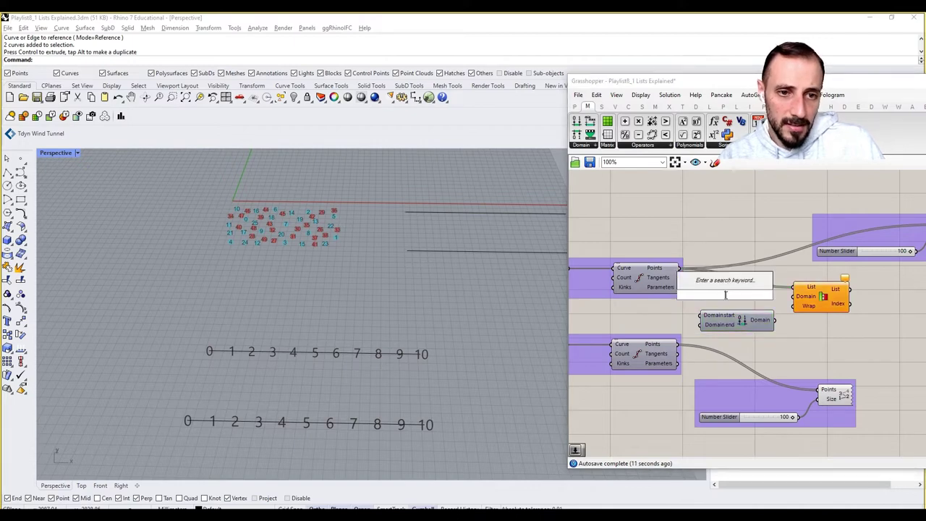
text(37)
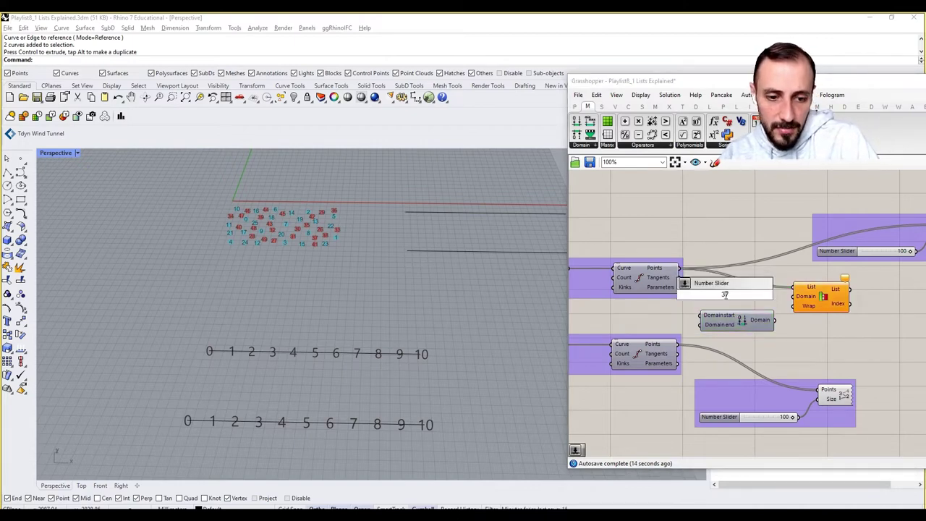
key(Return)
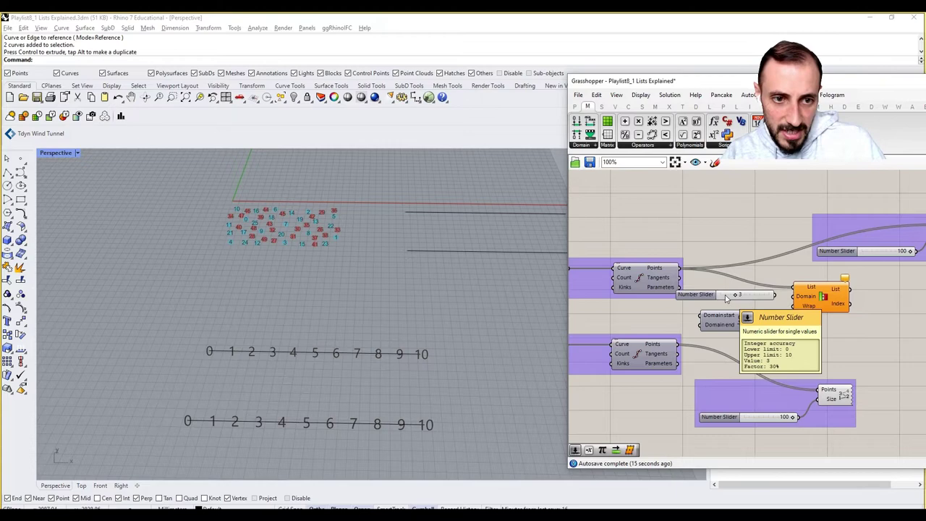
drag(724, 292, 648, 313)
mouse_move(716, 319)
mouse_down()
mouse_move(708, 314)
mouse_move(735, 320)
mouse_up()
double_click(689, 331)
text(7)
key(Return)
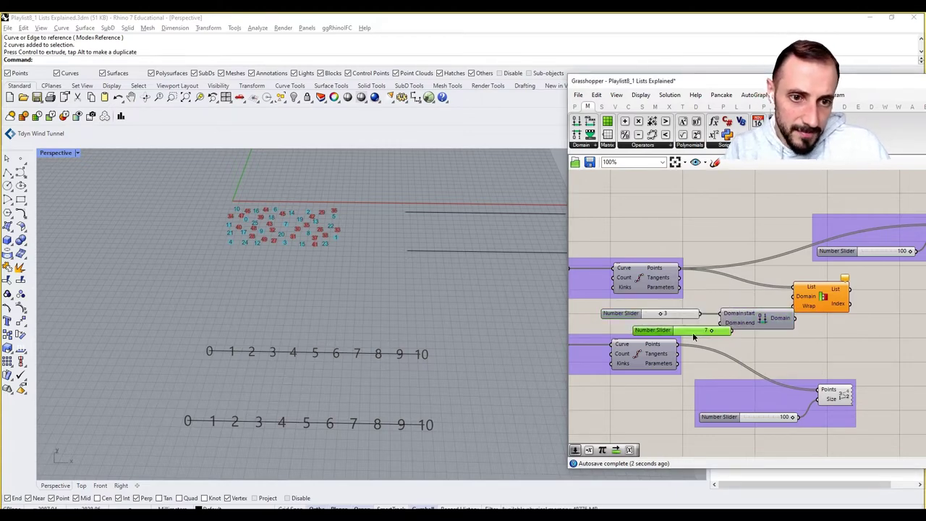
Connect the 7 slider to Domain end and the resulting domain to Sub List's Domain input, spacing out the components
right_drag(841, 302, 687, 303)
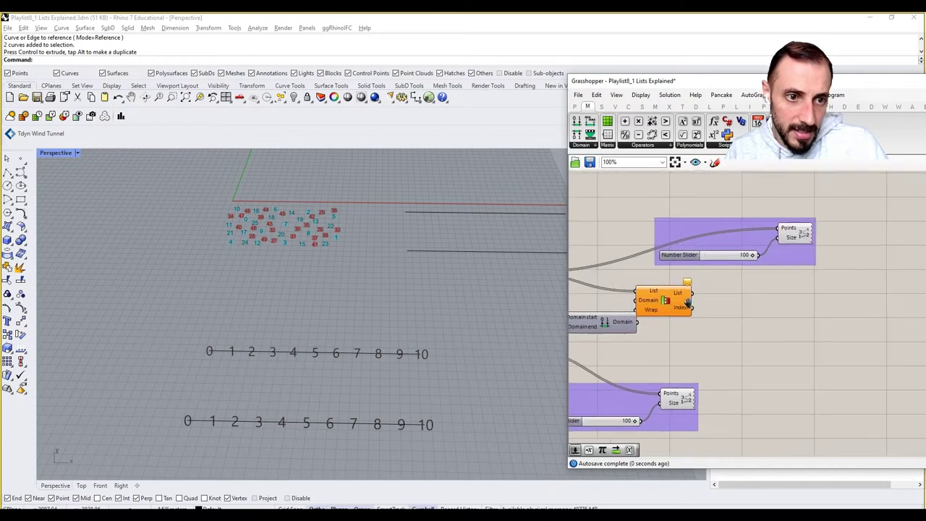
scroll(689, 303, down, 3)
drag(754, 280, 824, 285)
scroll(729, 304, up, 3)
right_drag(731, 304, 824, 296)
drag(740, 287, 792, 276)
drag(686, 296, 621, 331)
drag(679, 316, 740, 312)
mouse_move(802, 288)
mouse_down()
mouse_move(819, 289)
mouse_move(786, 282)
mouse_up()
click(800, 306)
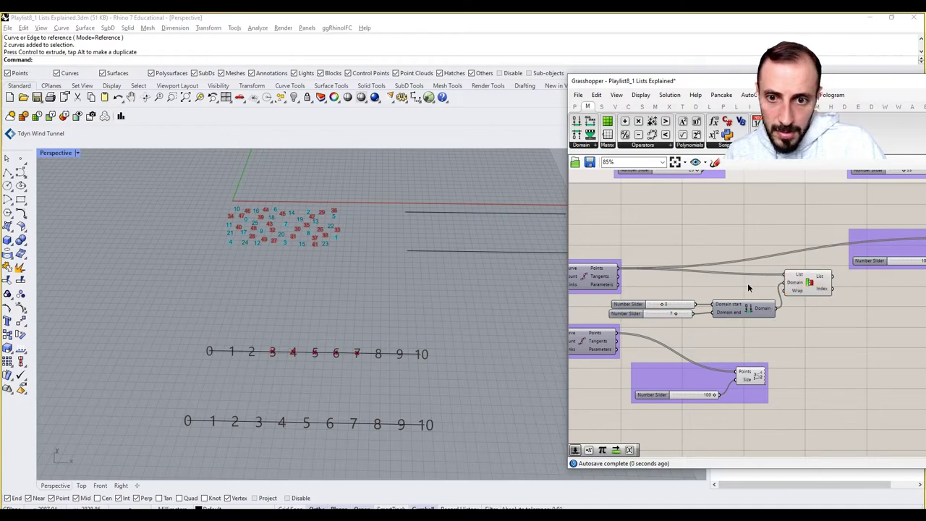
Toggle the Sub List preview off and back on to check which points are extracted
right_click(797, 290)
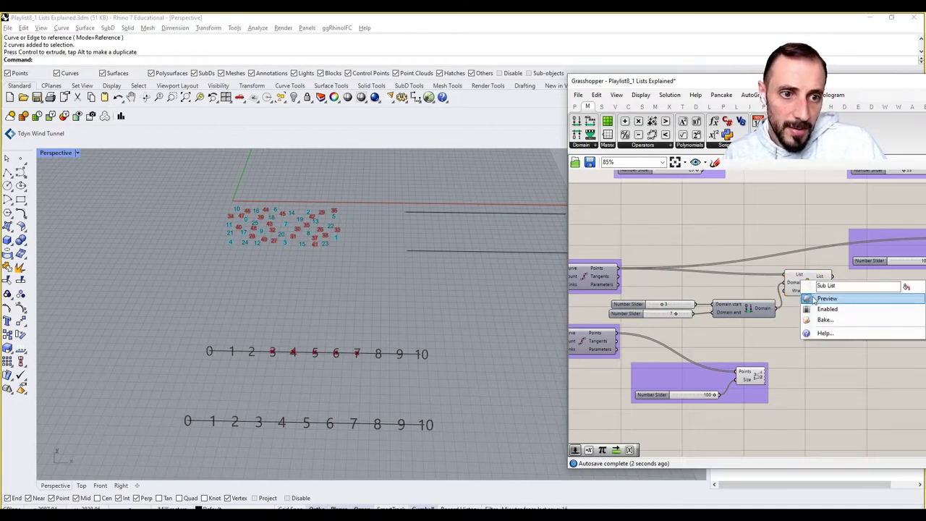
click(807, 301)
right_click(810, 284)
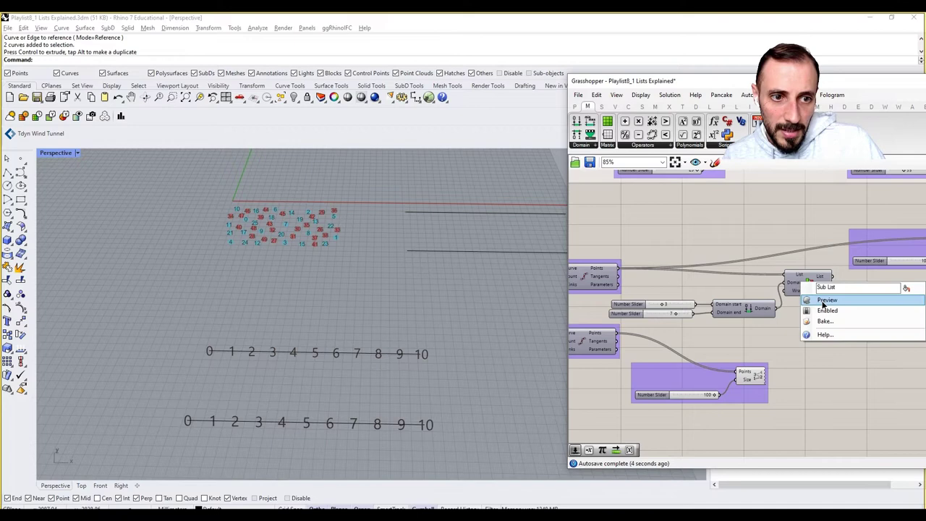
click(816, 302)
right_drag(693, 349, 706, 339)
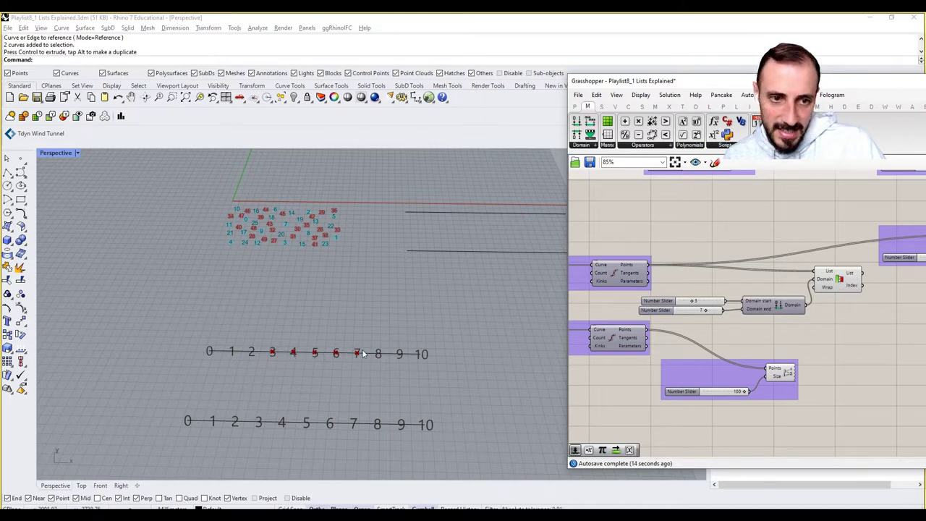
scroll(710, 316, up, 1)
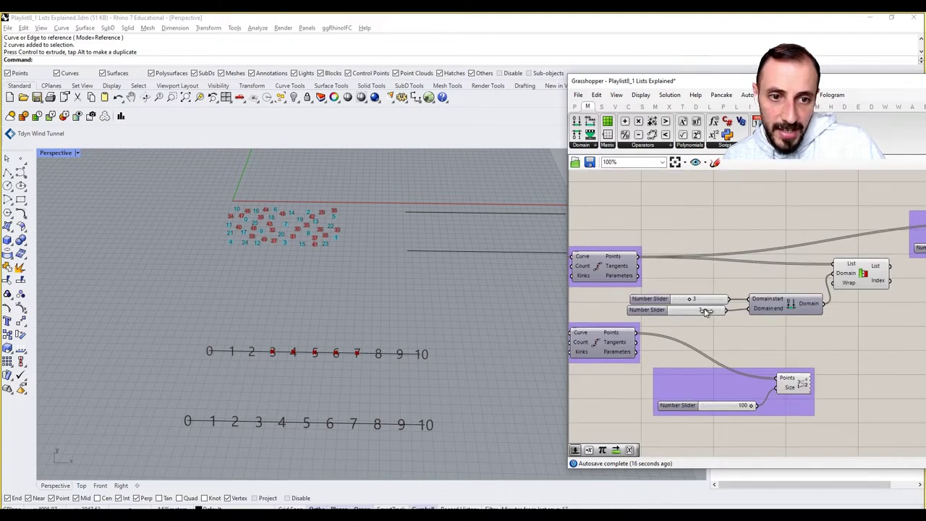
right_drag(646, 276, 733, 291)
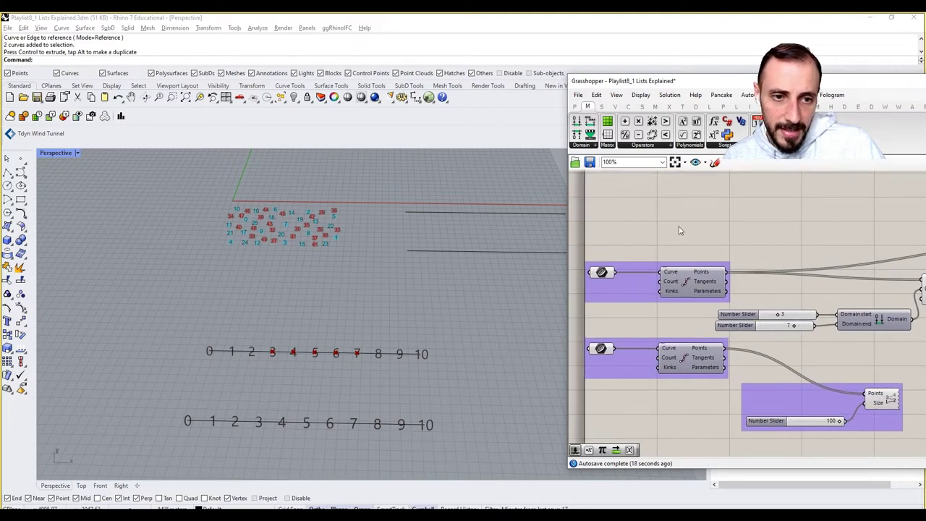
Create a number slider, connect it to the first Divide Curve's Count input and set it to 5
double_click(644, 212)
text(12)
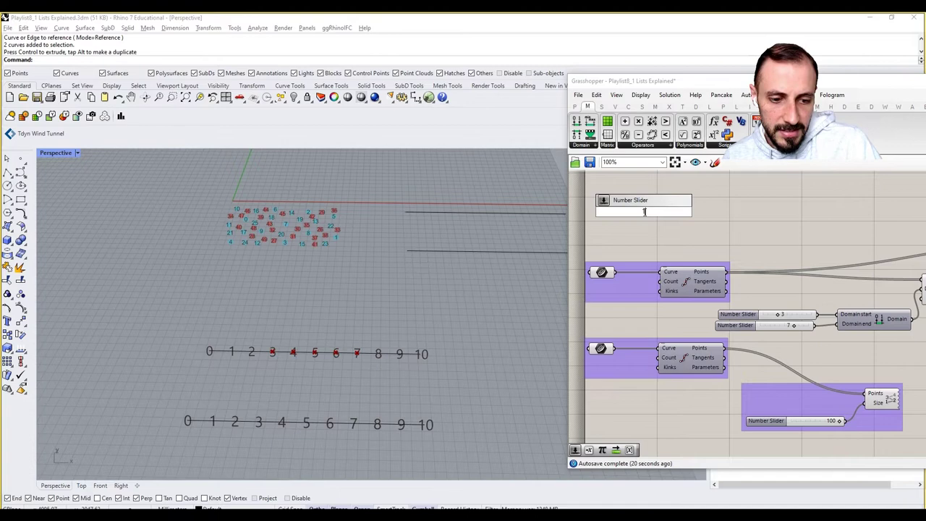
key(Return)
drag(665, 215, 587, 298)
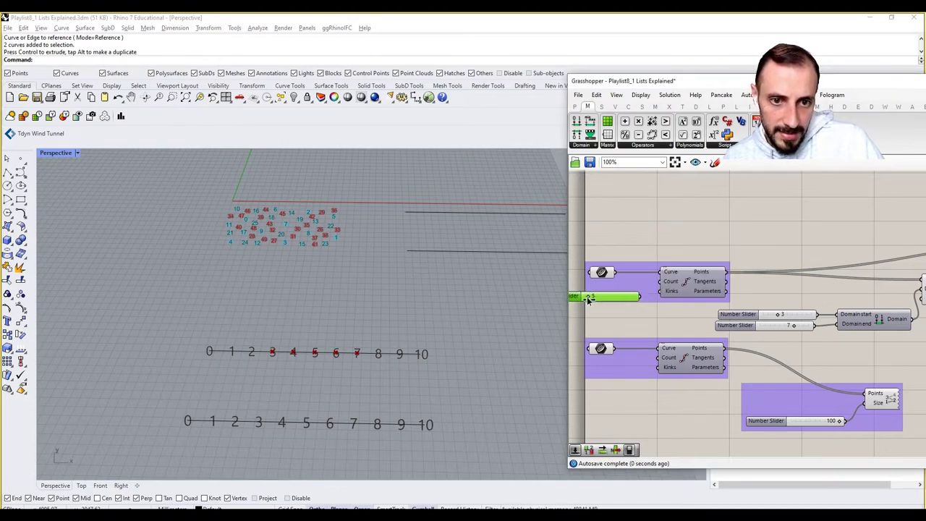
drag(656, 287, 660, 288)
Try a Boolean Toggle on Sub List's Wrap input, switching its state, and delete the toggle
right_drag(838, 335, 804, 342)
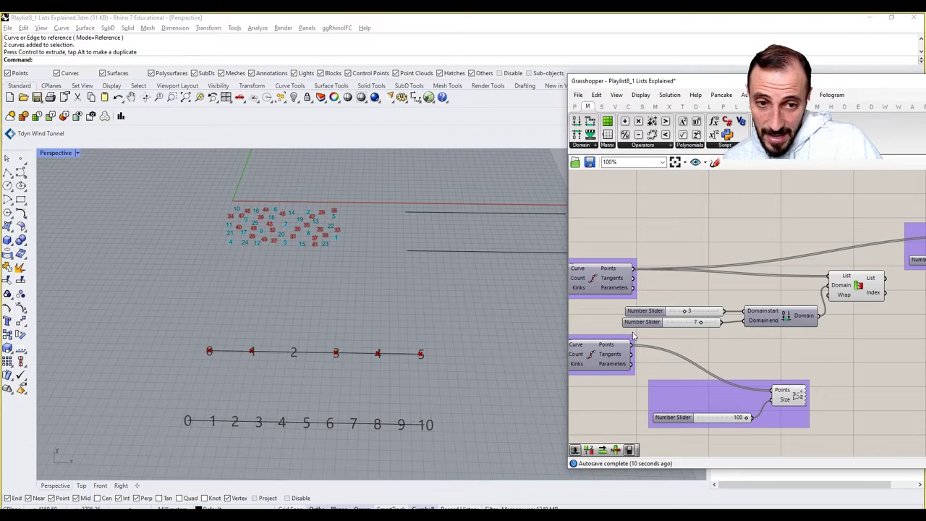
double_click(842, 322)
text(togg)
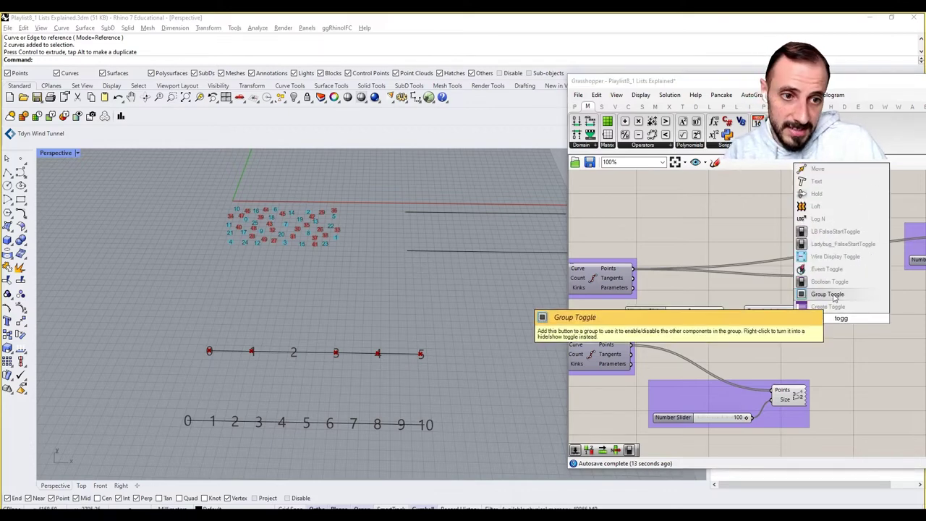
click(834, 283)
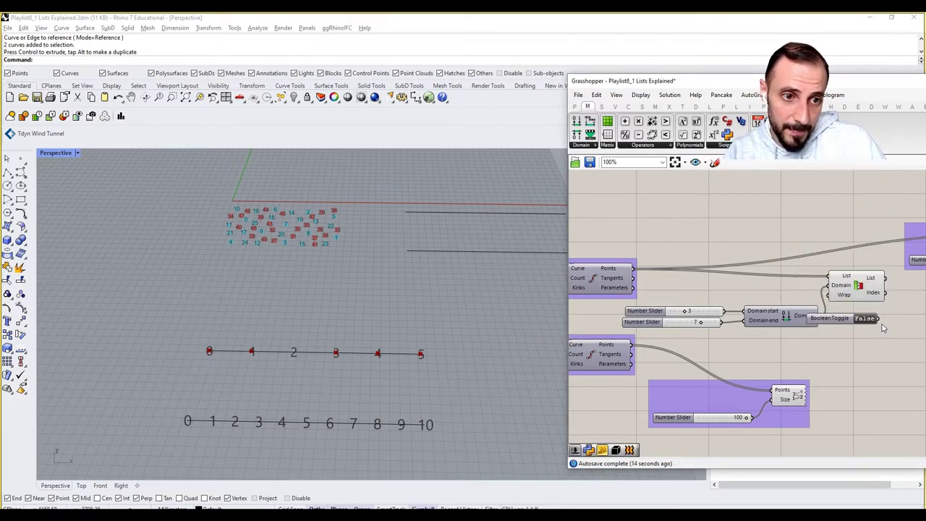
drag(878, 318, 828, 294)
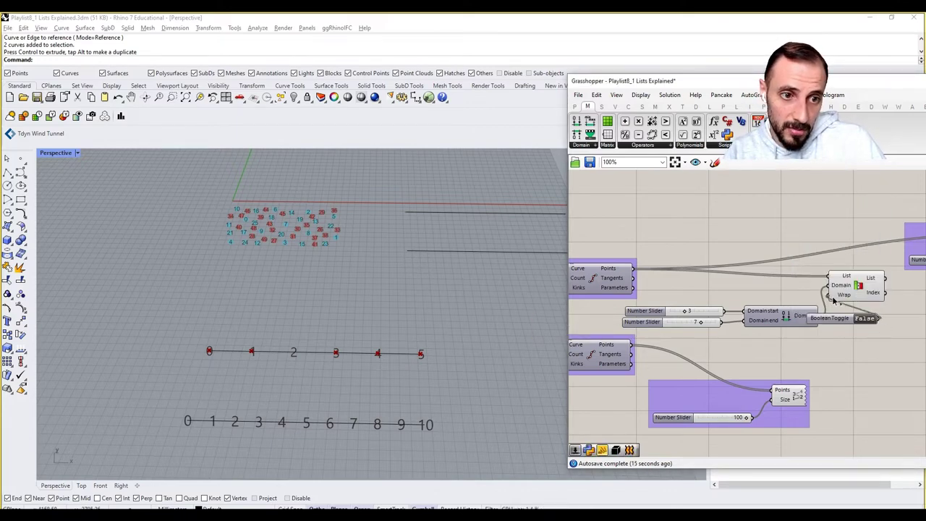
double_click(865, 320)
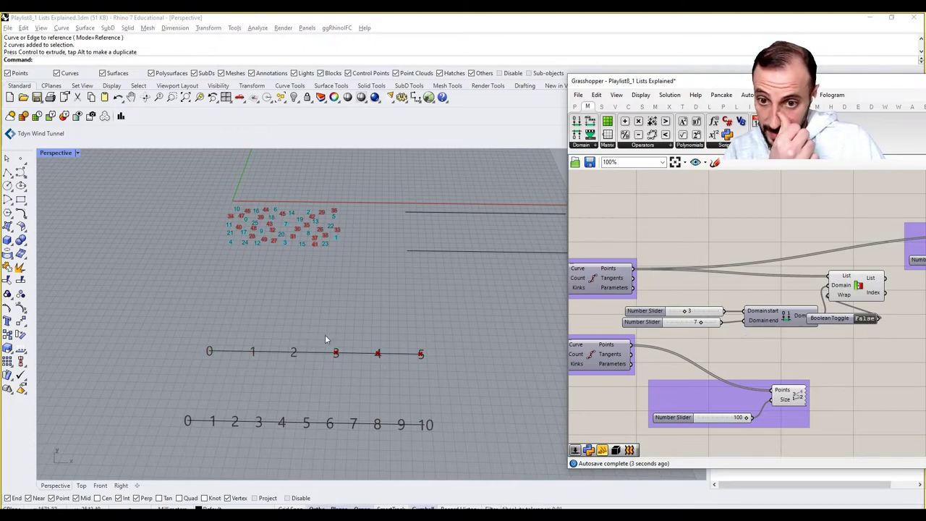
click(839, 319)
key(Delete)
Group the Sub List, Construct Domain and both domain sliders, and move the second curve's Point List group aside to free space
right_drag(841, 318, 861, 321)
drag(907, 349, 726, 255)
scroll(726, 254, down, 5)
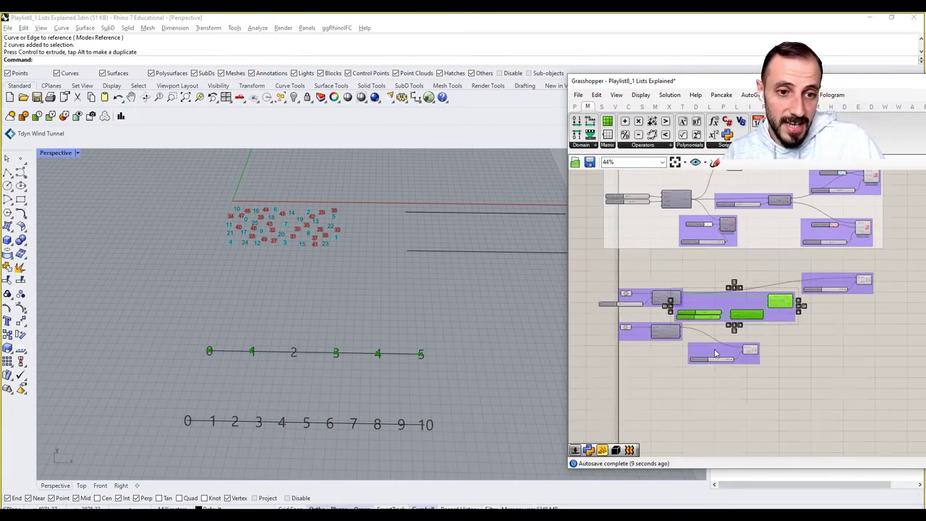
drag(715, 353, 855, 353)
Duplicate the Sub List group below the original and connect the second curve's division points to the copy's List input
drag(786, 347, 808, 373)
scroll(701, 333, up, 4)
right_drag(833, 360, 771, 359)
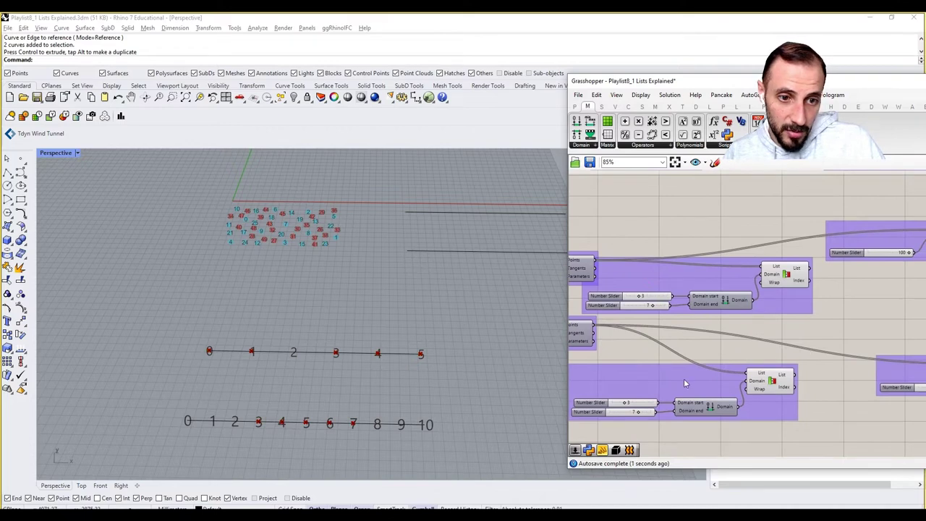
Set the copied group's domain sliders to 1 for the start and 5 for the end, and highlight its Sub List points
scroll(656, 410, up, 3)
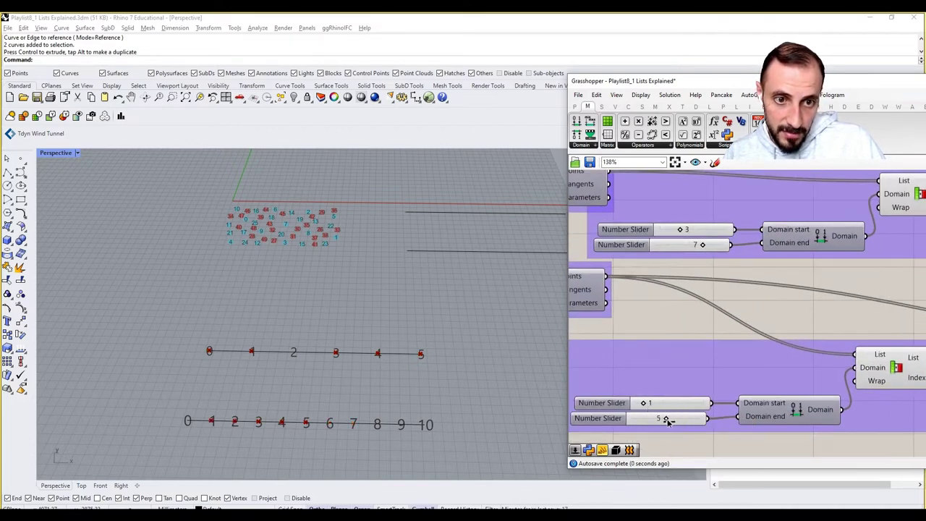
click(762, 358)
scroll(729, 367, down, 2)
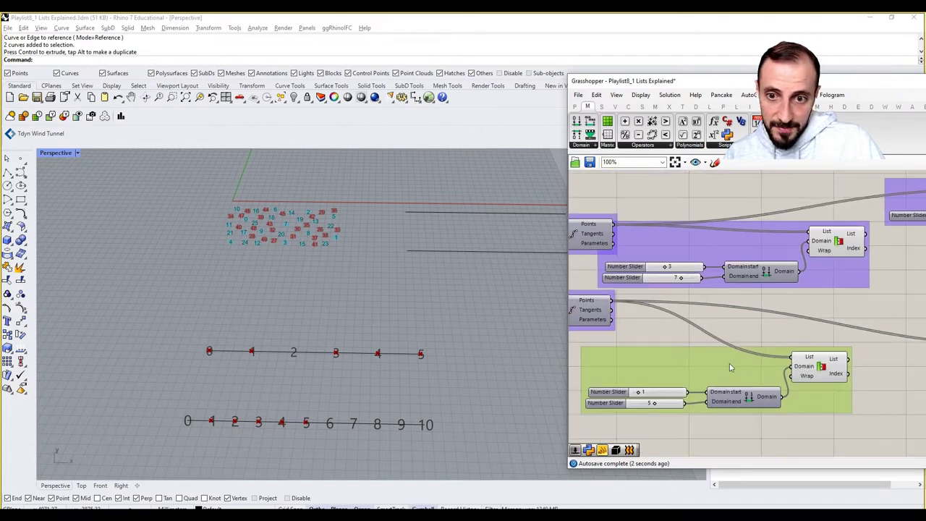
click(801, 367)
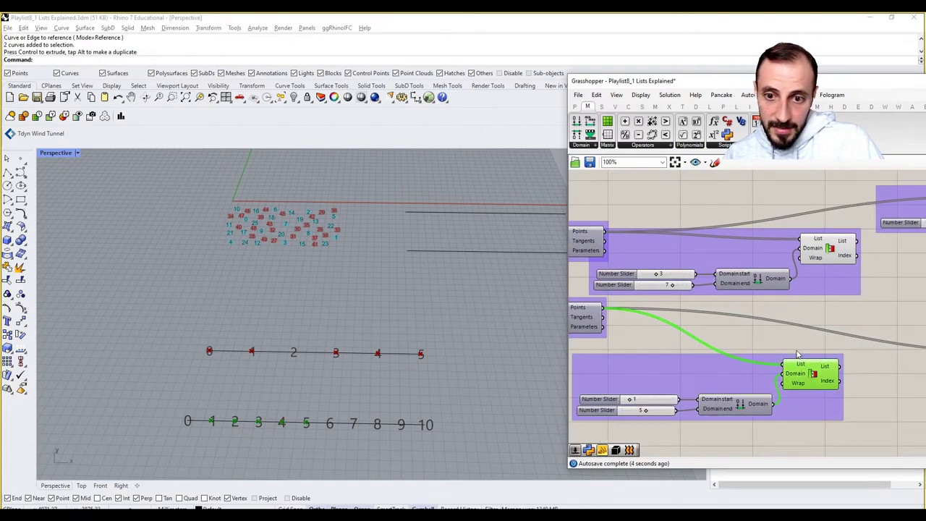
Delete the number slider feeding the first Divide Curve's Count input
right_drag(661, 364, 802, 380)
click(640, 272)
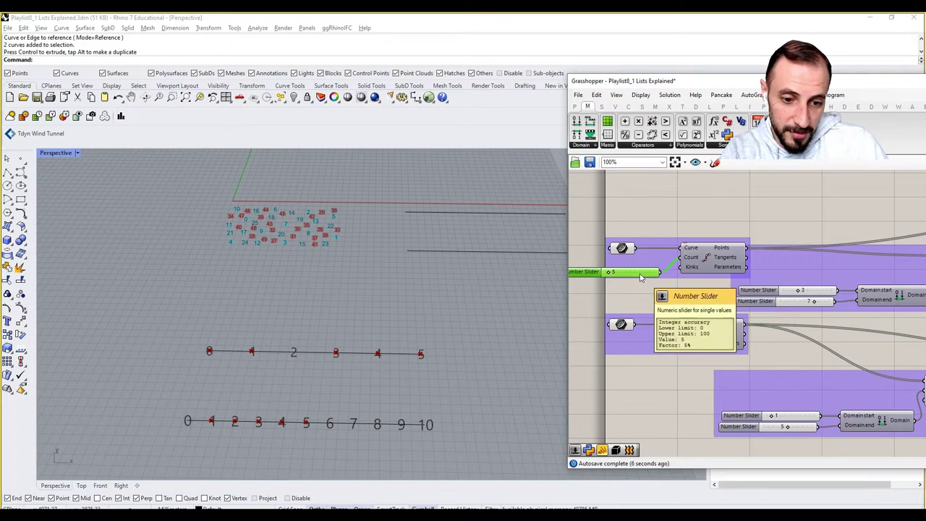
key(Delete)
Add a Line component, connecting the first Sub List's output to Start Point and the second Sub List's output to End Point
scroll(756, 340, down, 2)
right_drag(830, 332, 763, 346)
right_drag(871, 340, 787, 348)
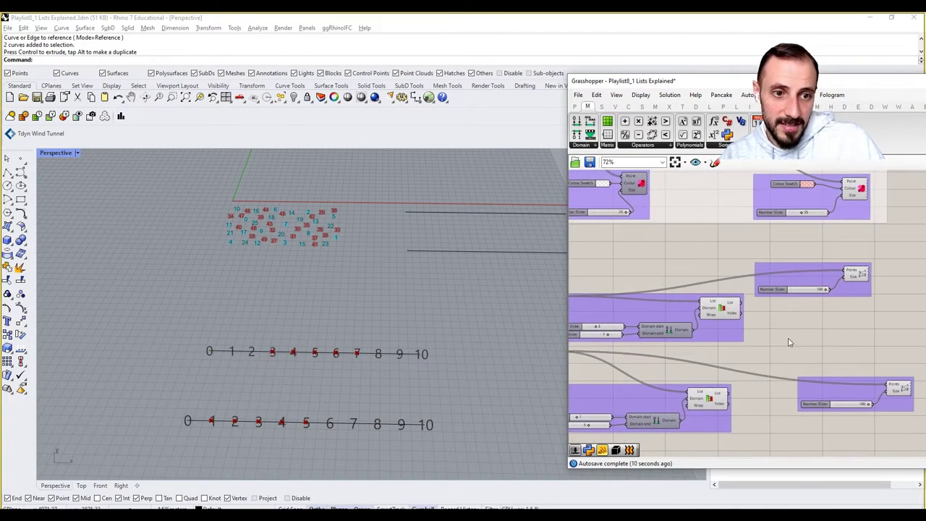
double_click(789, 342)
text(line)
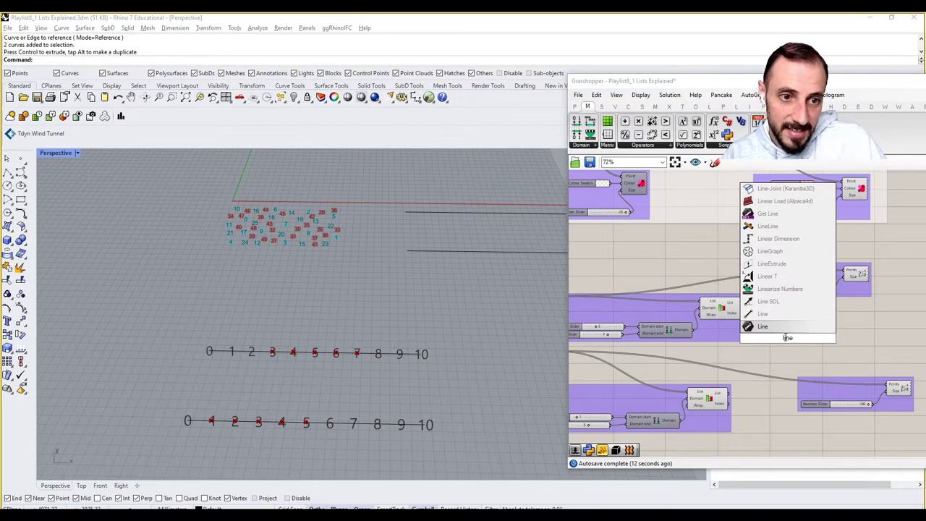
click(780, 326)
drag(756, 332, 761, 339)
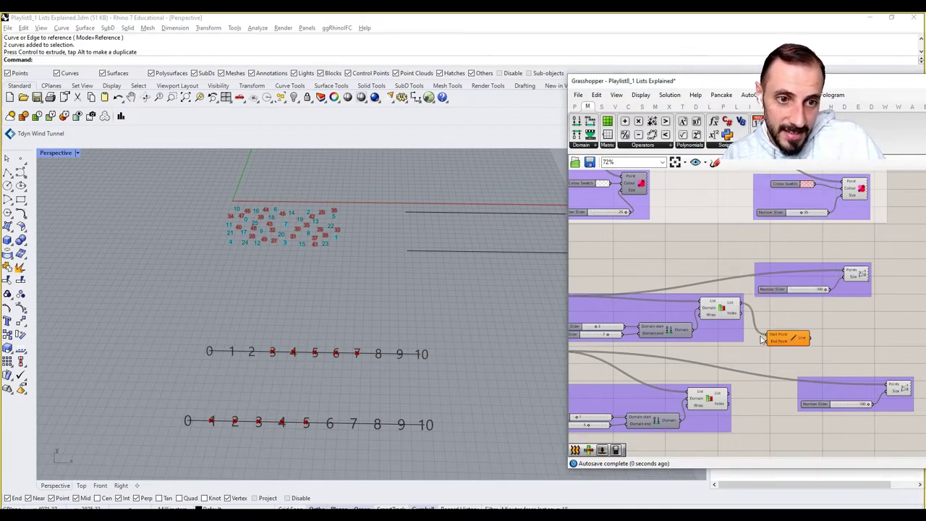
drag(723, 398, 768, 341)
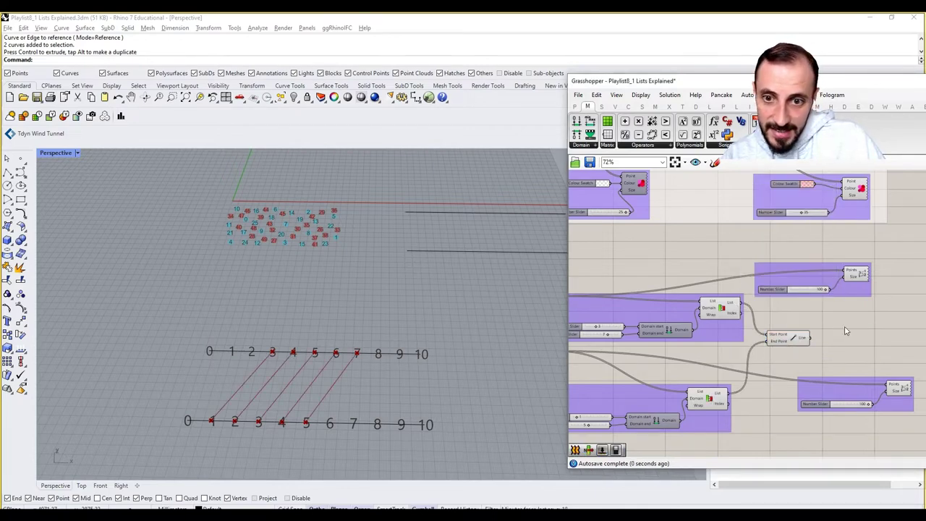
Add a Loft component and connect the Line output to its Curves input
double_click(844, 327)
text(loft)
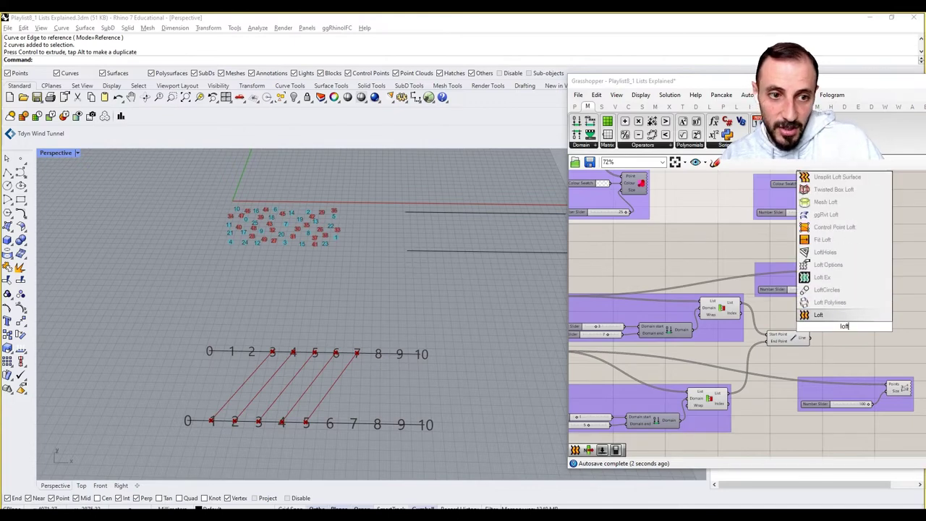
click(825, 318)
drag(808, 337, 831, 328)
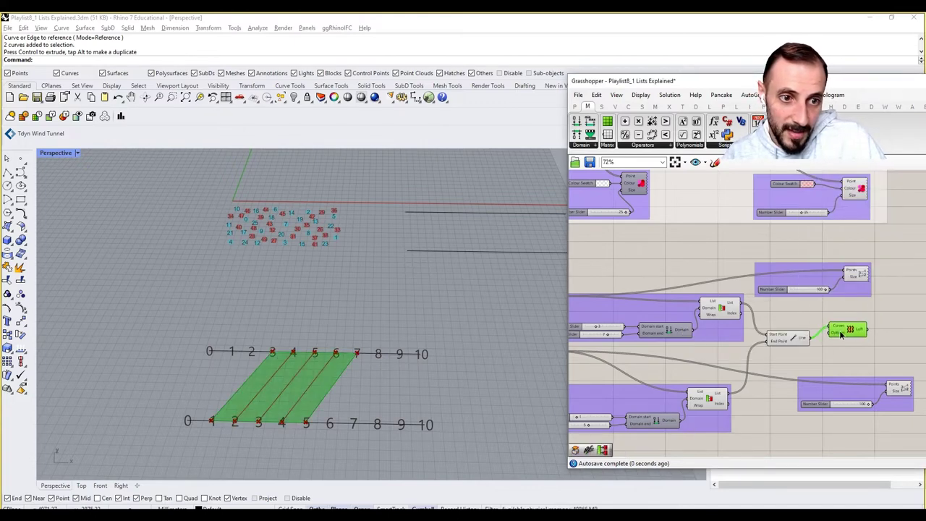
click(837, 342)
Raise the first domain's end slider to 8 to test mismatched lists, and return it to 7
scroll(701, 397, up, 3)
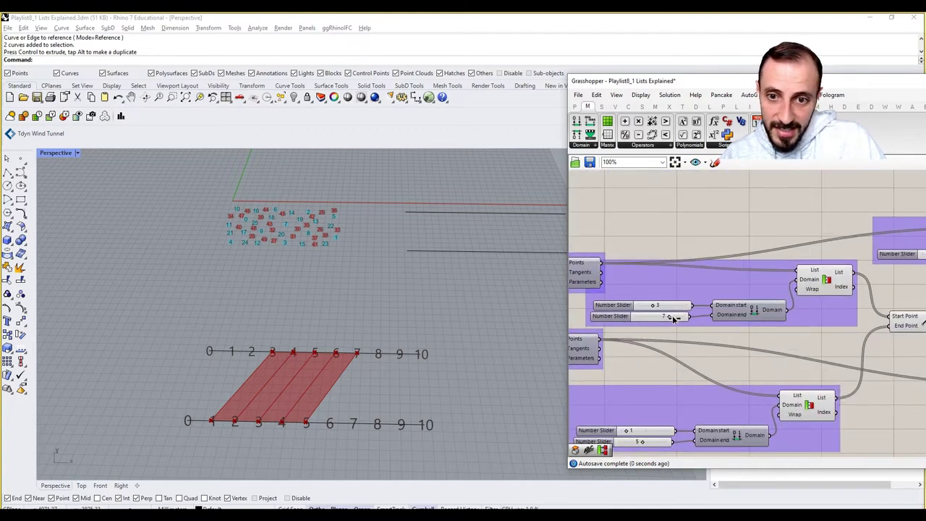
drag(672, 319, 677, 321)
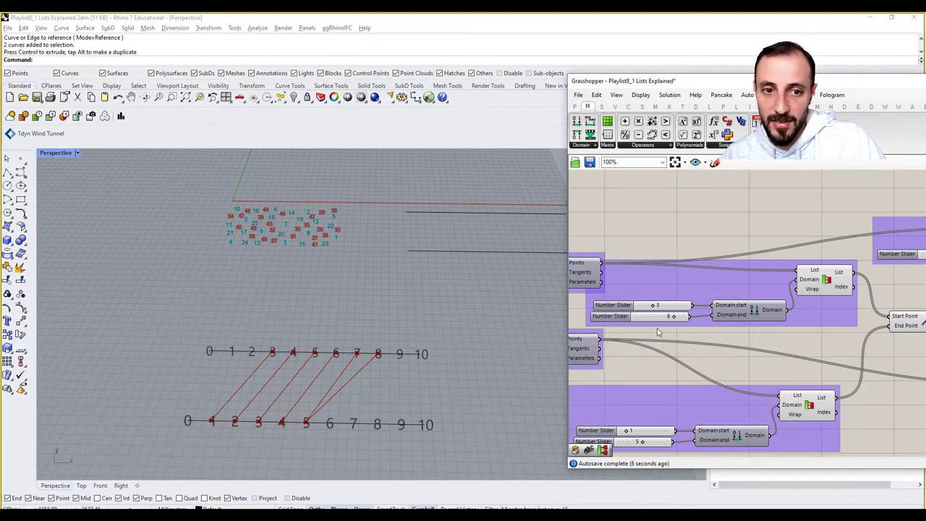
drag(674, 321, 627, 338)
Move both Sub List groups lower on the canvas, clear of the Divide Curve groups
scroll(651, 327, down, 2)
right_drag(783, 353, 751, 327)
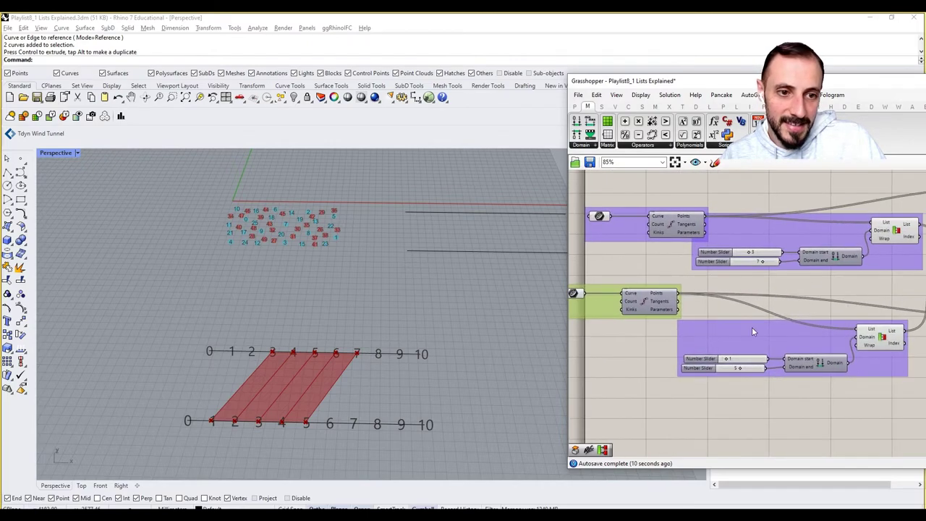
drag(755, 329, 747, 372)
right_drag(808, 328, 724, 360)
scroll(724, 360, down, 2)
drag(776, 312, 774, 326)
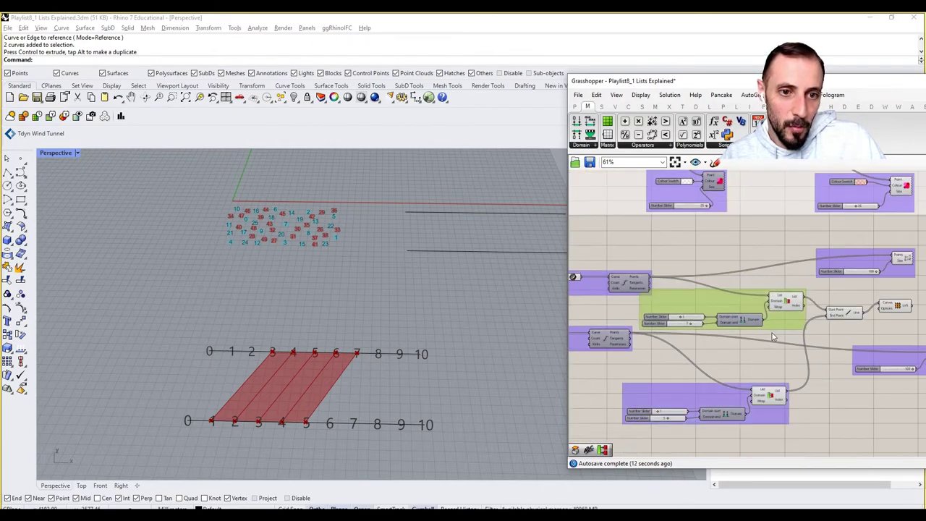
Move both Divide Curve groups farther from the Sub List groups and align the lower Sub List group under the upper one
scroll(772, 330, down, 5)
scroll(730, 329, up, 4)
drag(659, 303, 604, 290)
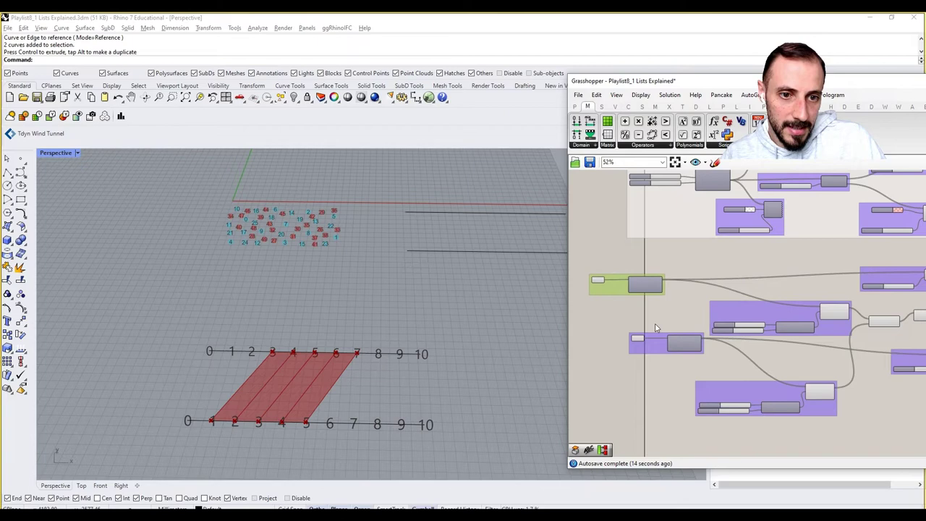
drag(647, 343, 613, 350)
drag(827, 413, 854, 403)
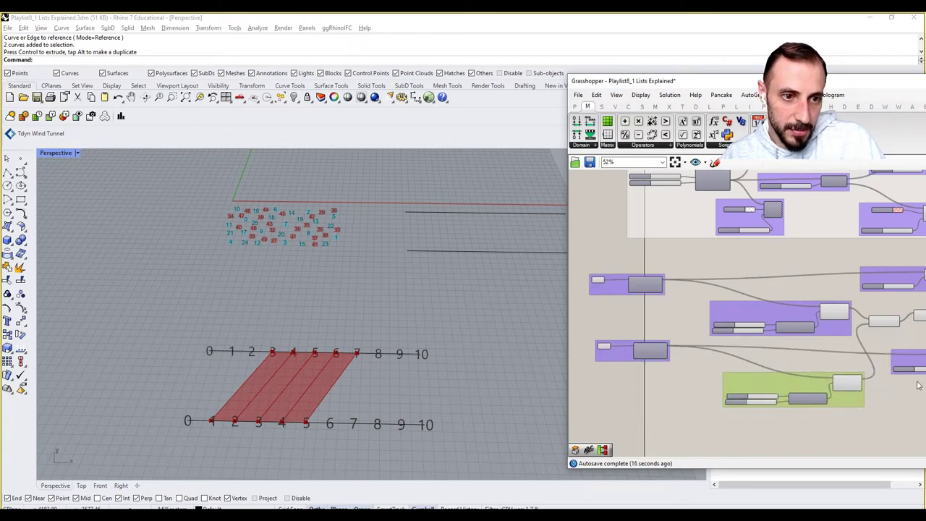
Place the Point List groups near their Divide Curve groups and shift the Sub List groups, Line and Loft together to open space
drag(910, 366, 655, 387)
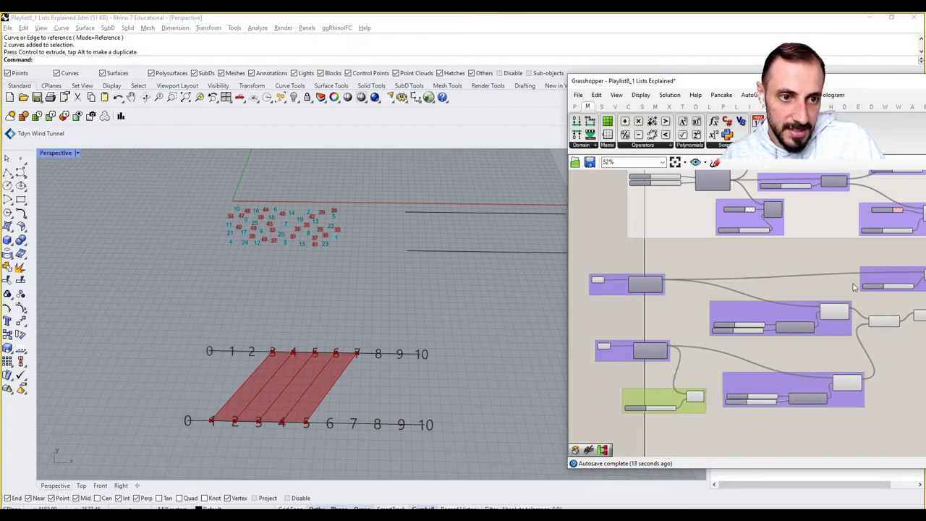
drag(873, 279, 699, 263)
right_drag(750, 306, 647, 306)
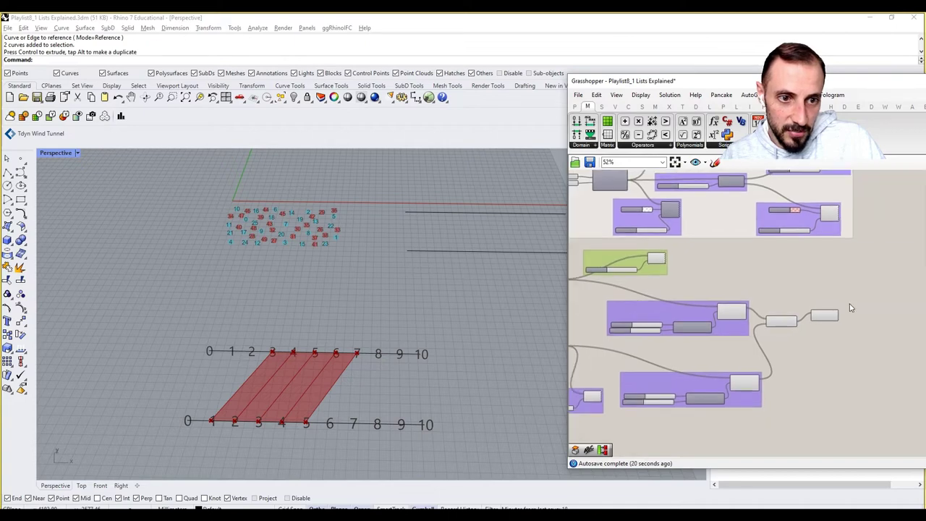
drag(868, 290, 630, 436)
drag(671, 386, 732, 388)
scroll(729, 357, up, 3)
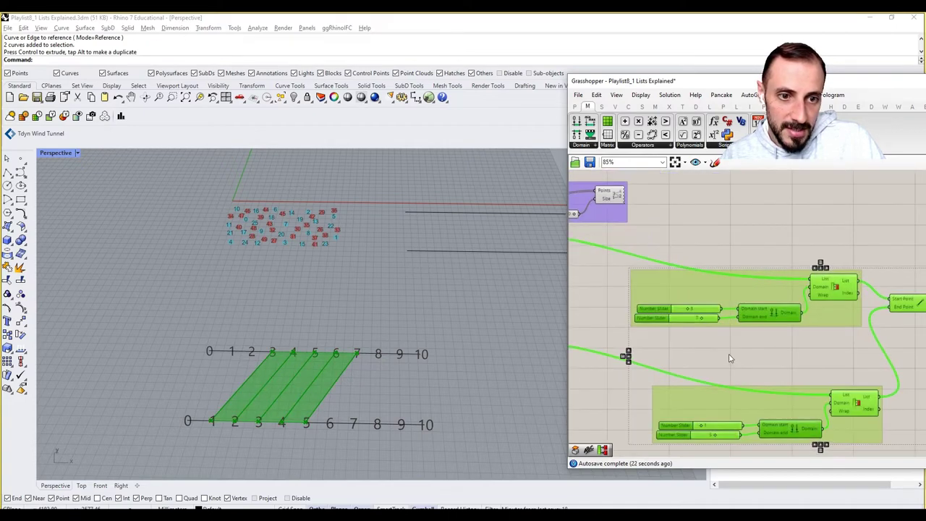
click(729, 358)
Add an Addition component below the first domain's sliders and connect the 3 slider to its A input
right_drag(730, 358, 785, 370)
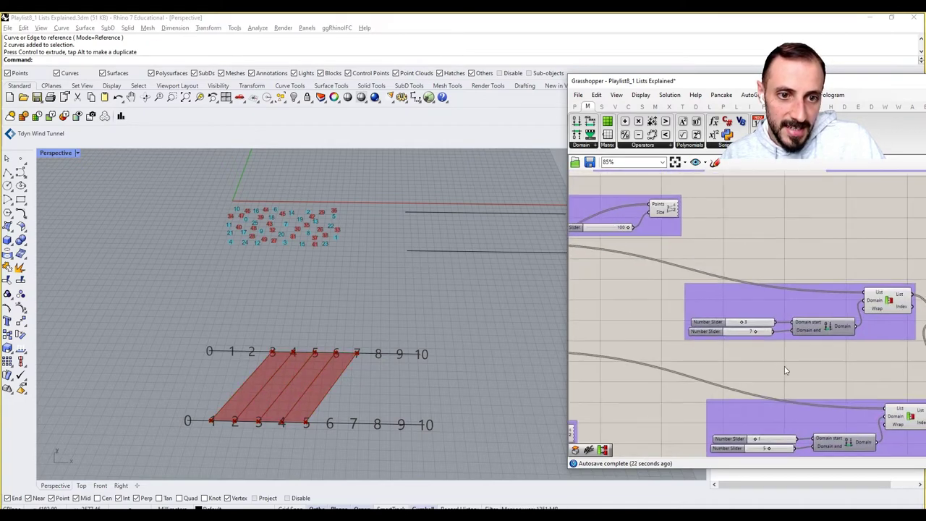
double_click(730, 358)
text(add)
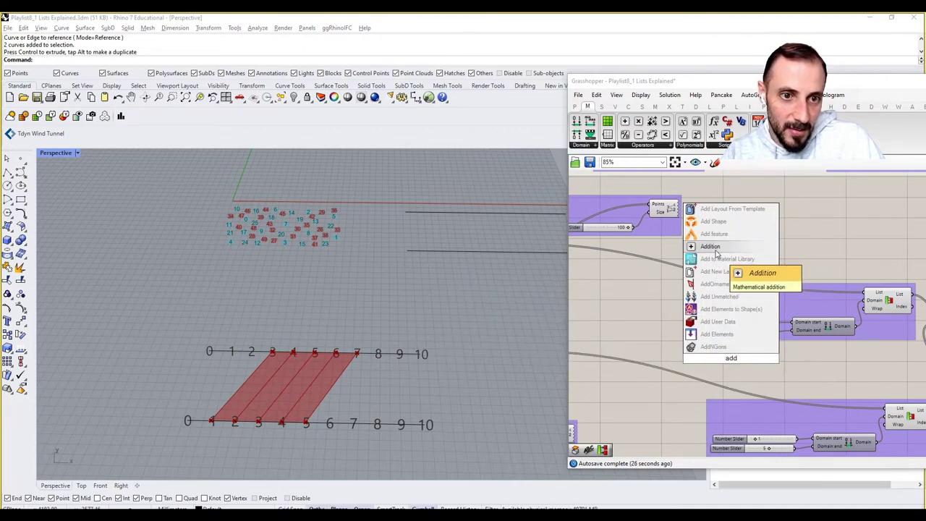
click(709, 246)
scroll(723, 355, up, 2)
drag(782, 338, 699, 370)
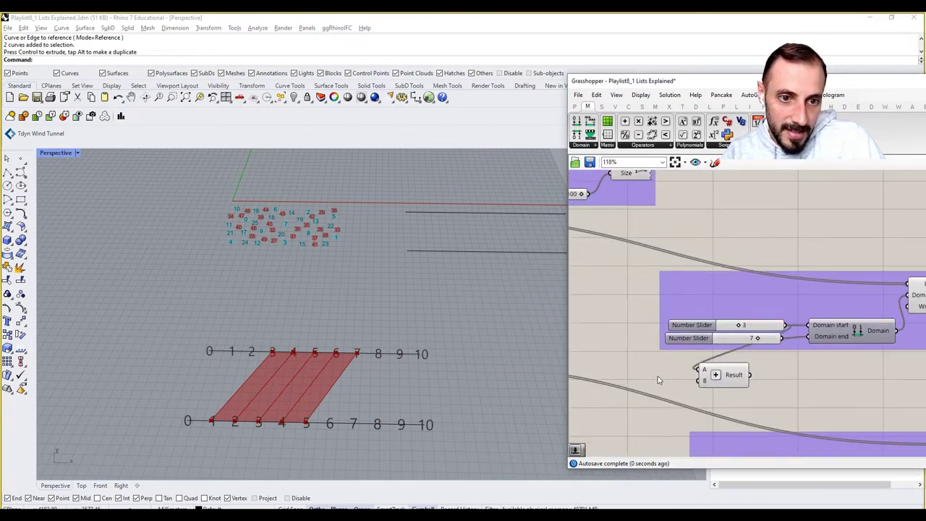
Create a number slider with value 4, connect it to Addition's B input and space the two components apart
double_click(658, 380)
text(4)
key(Return)
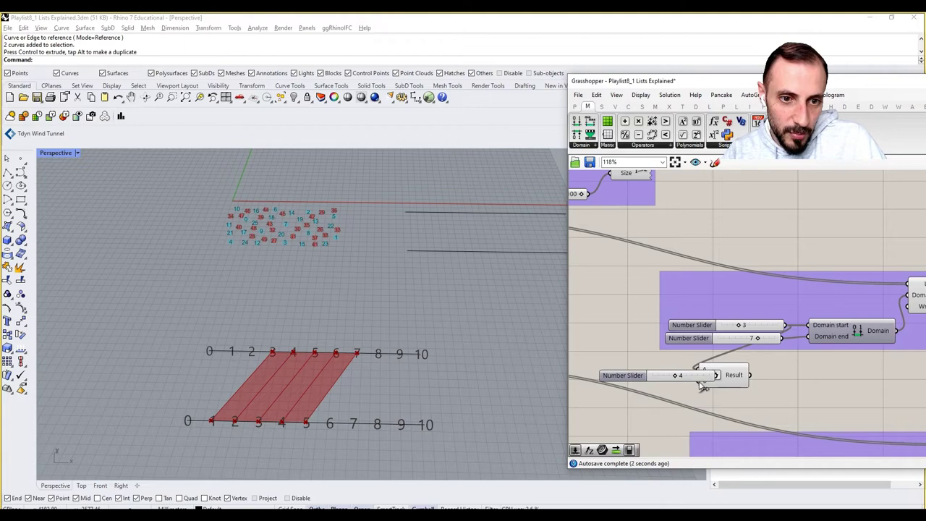
drag(734, 374, 768, 376)
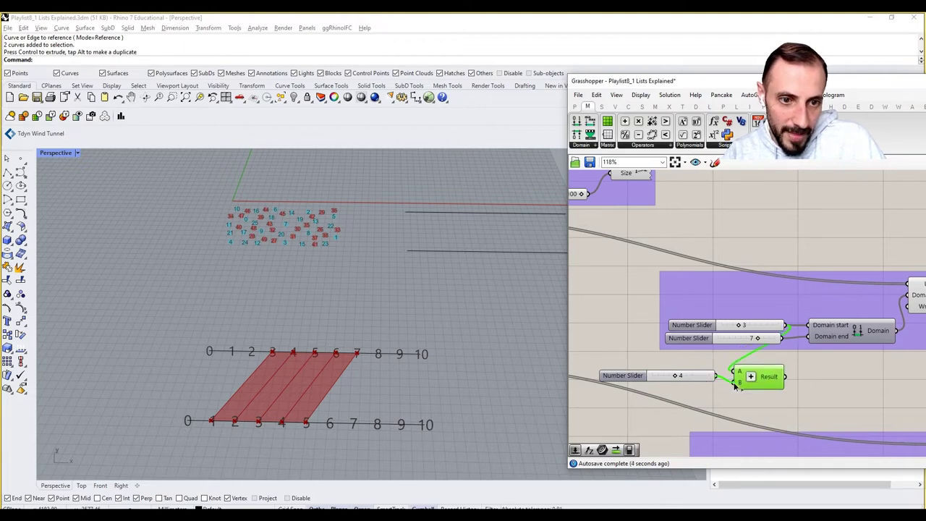
Connect the Addition result to the first Construct Domain's Domain end and delete the replaced 7 slider
drag(815, 343, 813, 340)
click(732, 337)
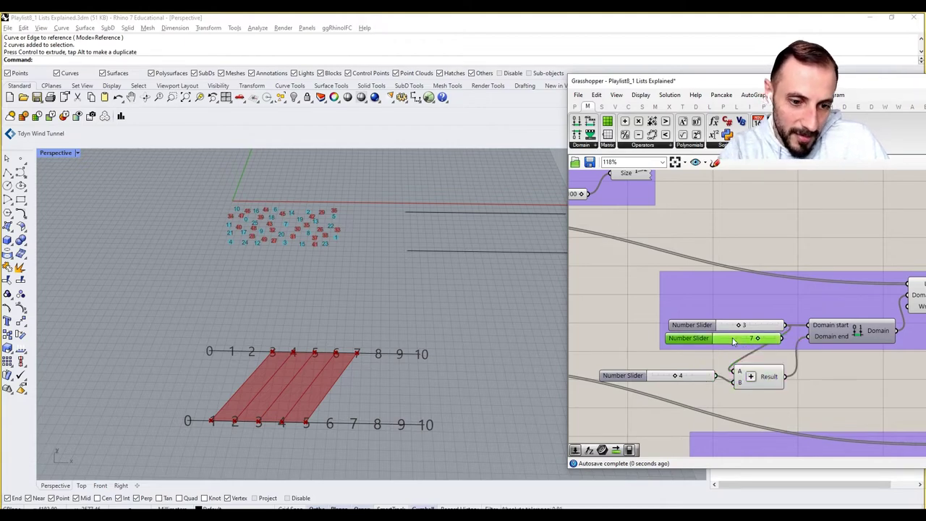
key(Delete)
Add the Addition component and its 4 slider to the first Sub List's group and nudge them into place
click(752, 371)
shift+click(703, 381)
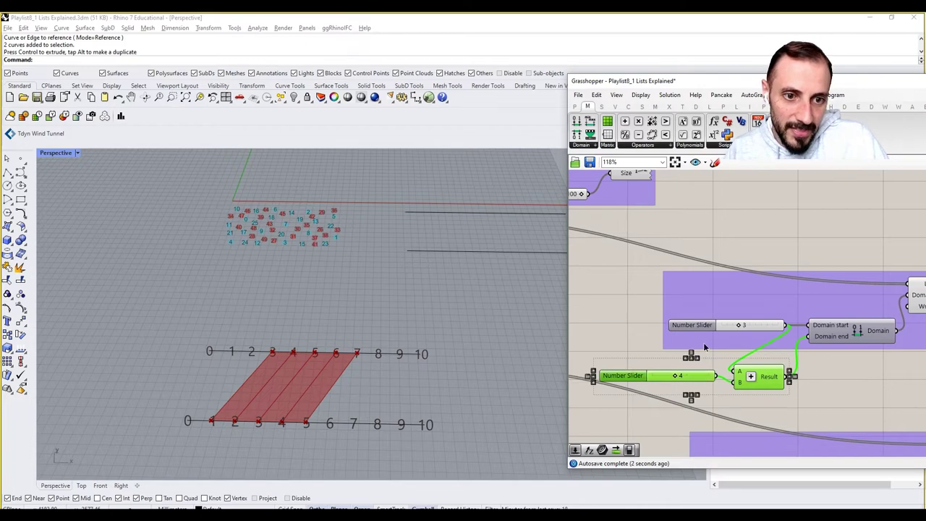
right_click(703, 348)
click(743, 425)
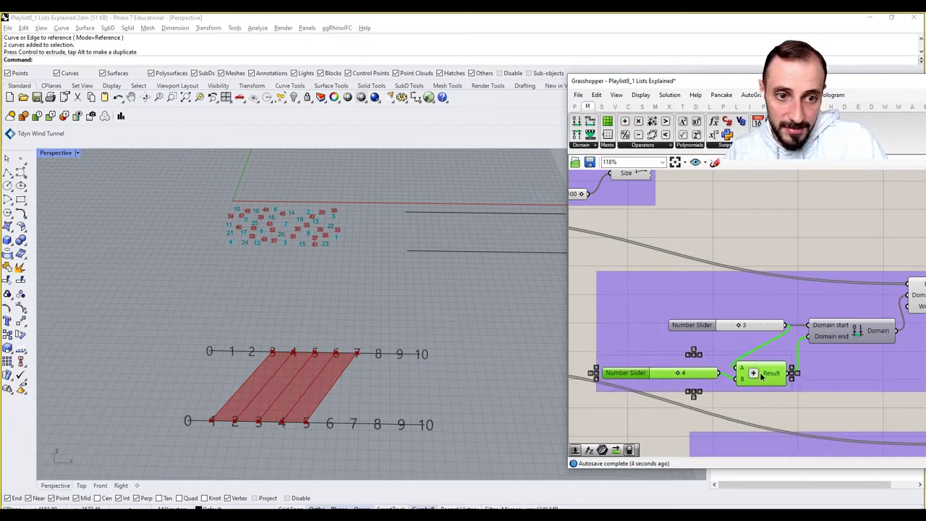
click(772, 409)
Duplicate the first domain's sliders, Addition and Construct Domain beside the second Sub List and add the copies to its group
scroll(768, 387, down, 4)
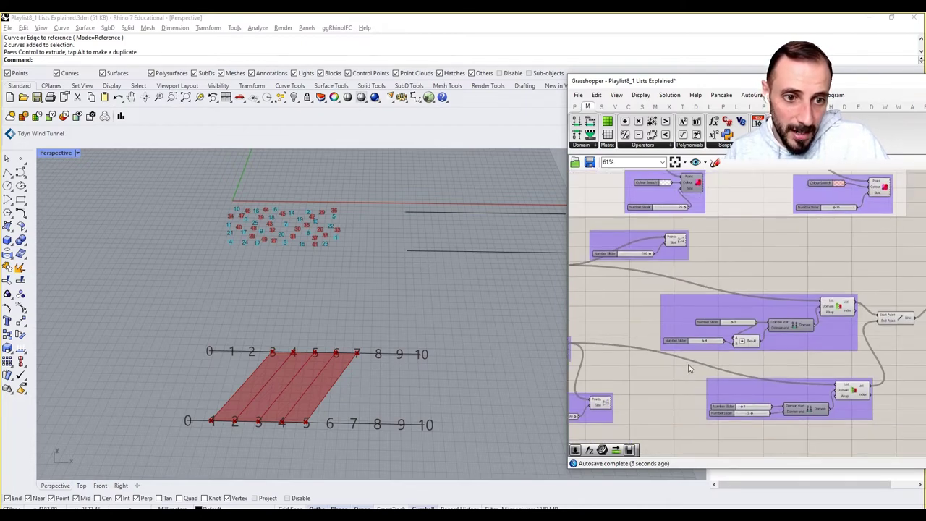
drag(645, 294, 818, 359)
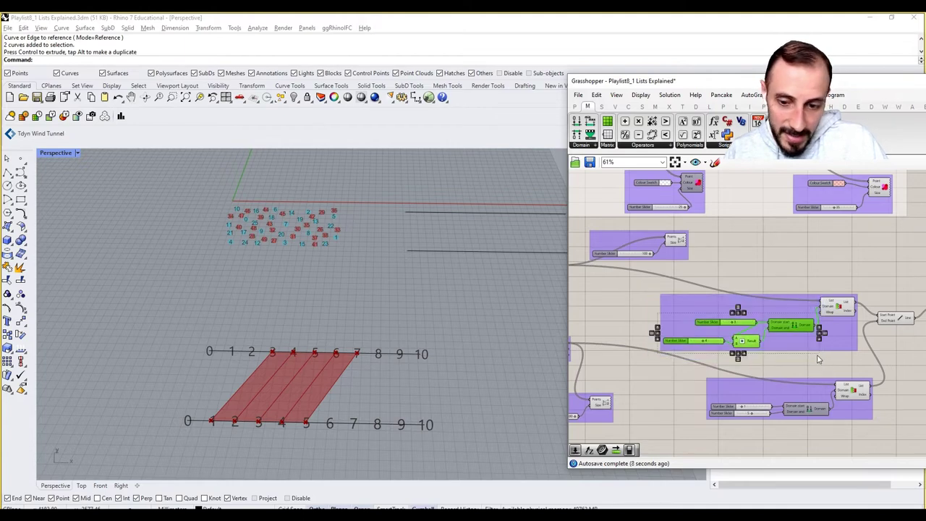
key(ctrl+c)
key(ctrl+v)
drag(793, 332, 776, 388)
right_click(766, 396)
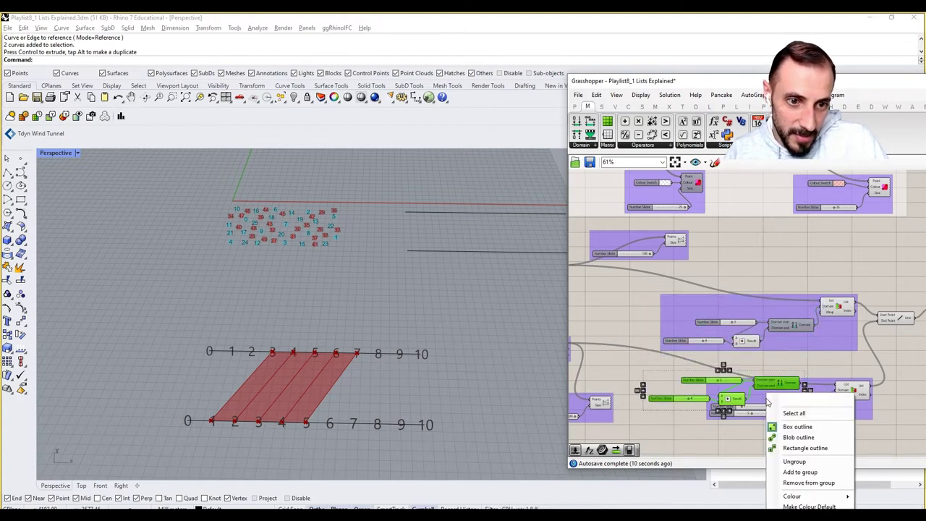
click(794, 476)
click(778, 427)
Delete the second Sub List's old Construct Domain and its two number sliders
click(802, 414)
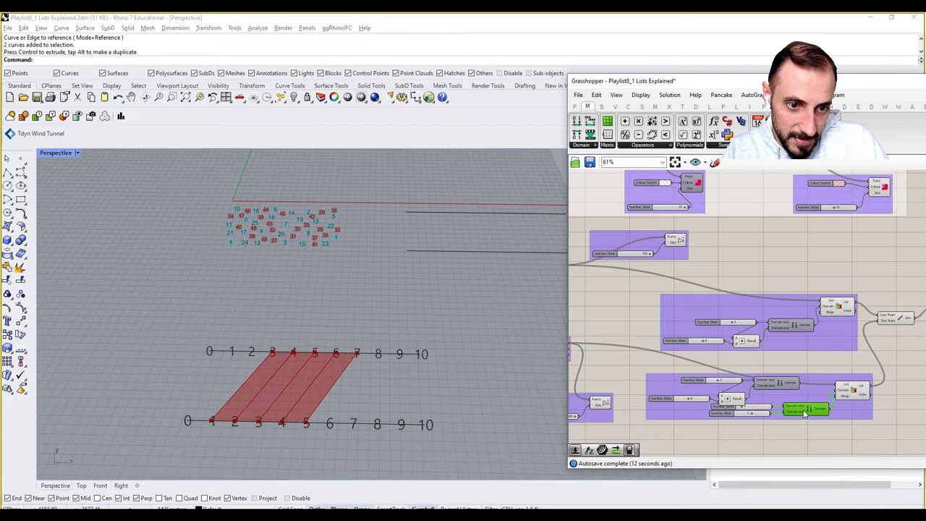
key(Delete)
click(763, 410)
key(Delete)
click(761, 414)
key(Delete)
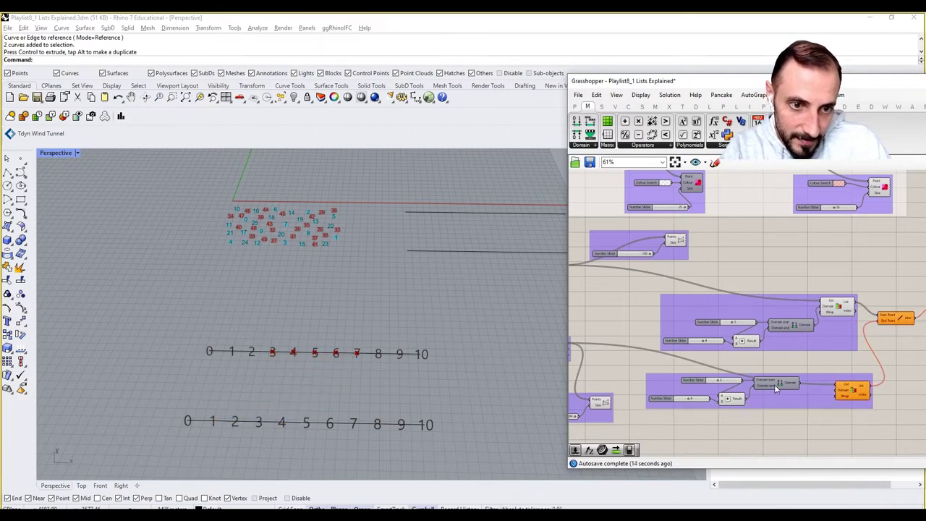
Space out the copied sliders, Addition and Construct Domain, and connect the Domain output to the second Sub List's Domain input
drag(777, 387, 783, 403)
scroll(742, 397, up, 3)
click(708, 403)
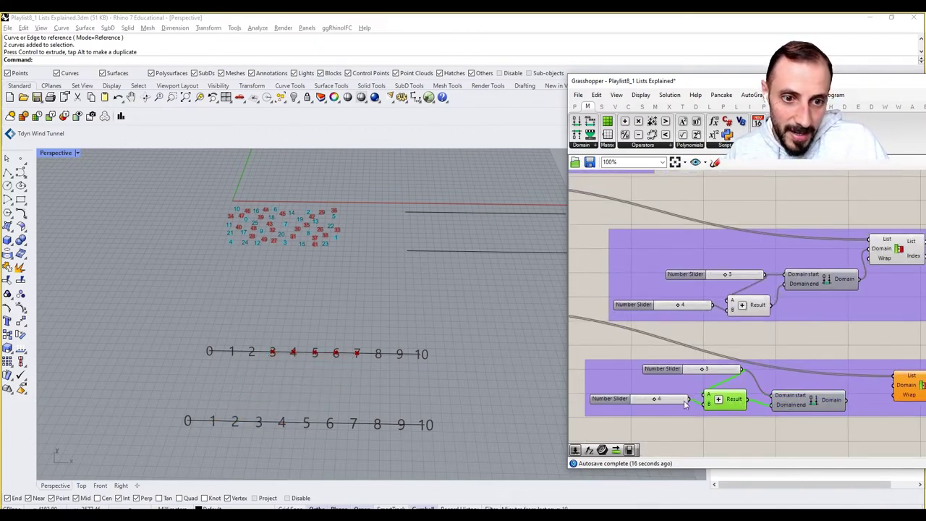
drag(720, 374, 670, 405)
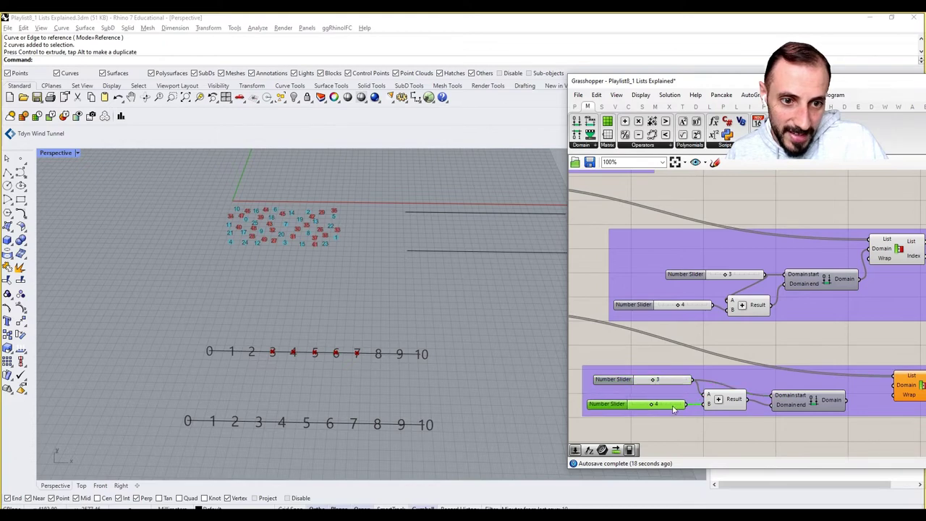
click(736, 408)
drag(735, 407, 734, 410)
right_drag(874, 407, 797, 410)
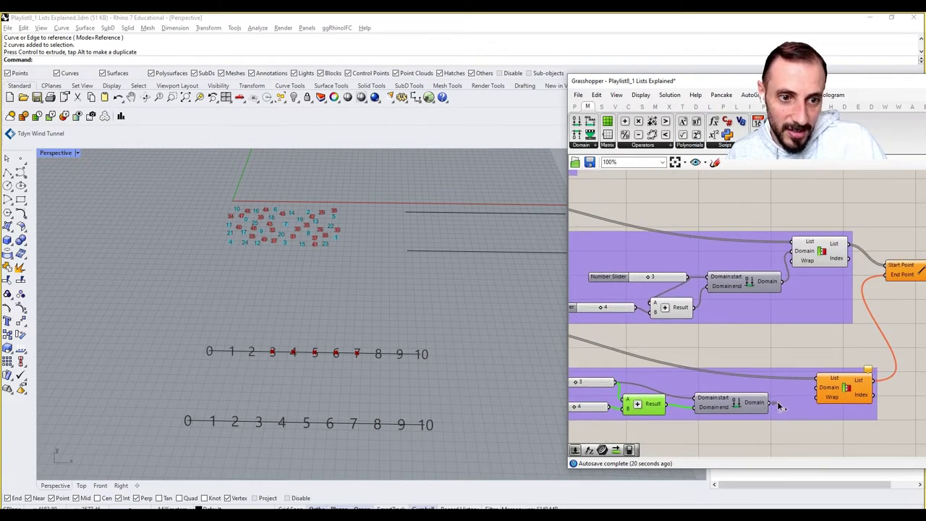
drag(768, 403, 818, 387)
Set the domain start sliders of both Sub Lists to 4
right_drag(569, 423, 691, 399)
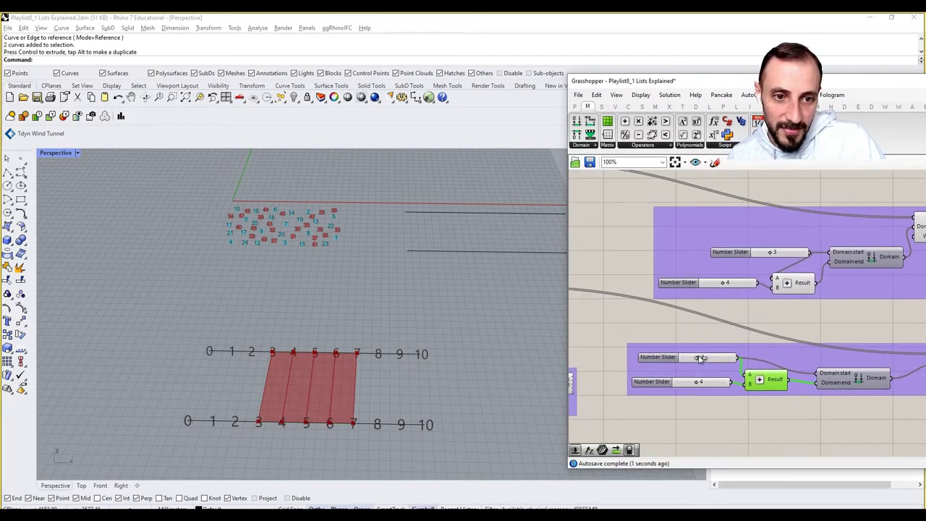
mouse_move(696, 360)
mouse_down()
mouse_move(680, 361)
mouse_move(725, 365)
mouse_move(683, 365)
mouse_move(706, 362)
mouse_up()
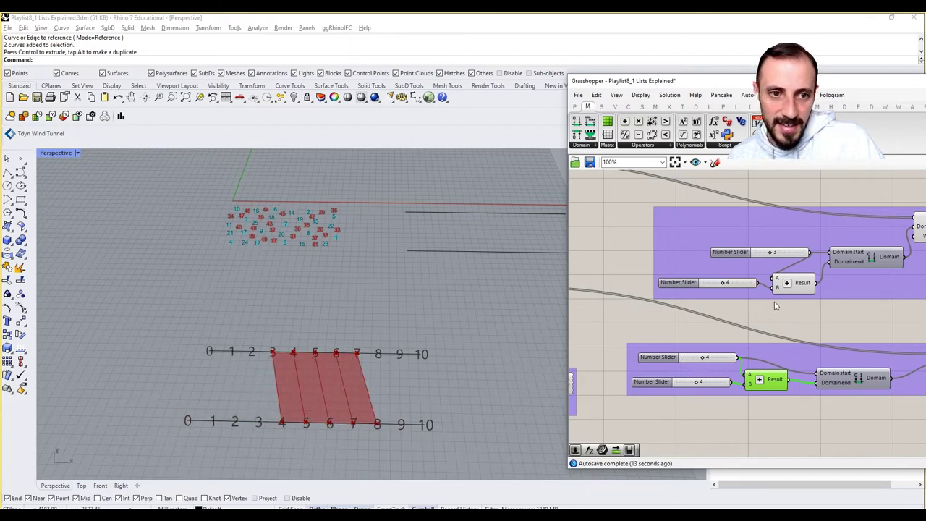
right_drag(773, 303, 705, 326)
right_drag(805, 312, 779, 315)
drag(713, 296, 718, 296)
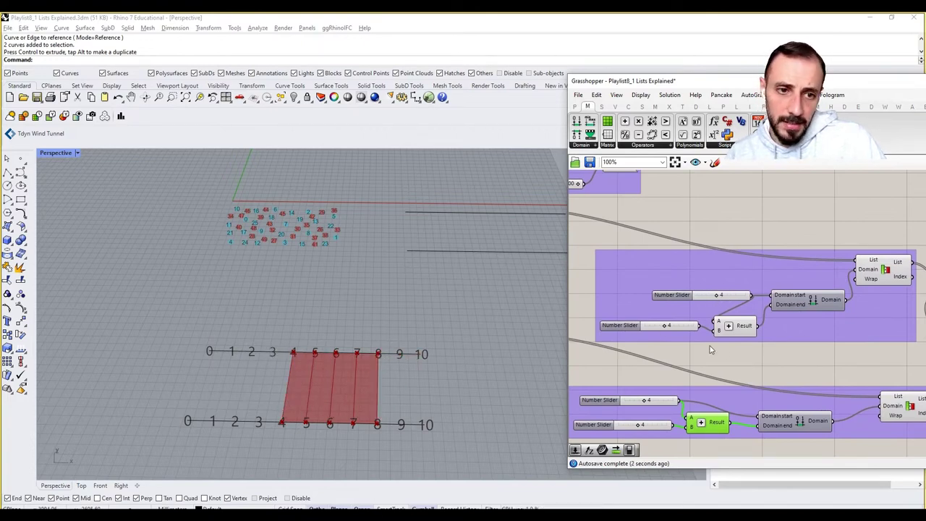
Group the whole two-curve Sub List definition and move it further below the Split List section
scroll(710, 350, down, 5)
drag(835, 287, 571, 394)
key(ctrl+g)
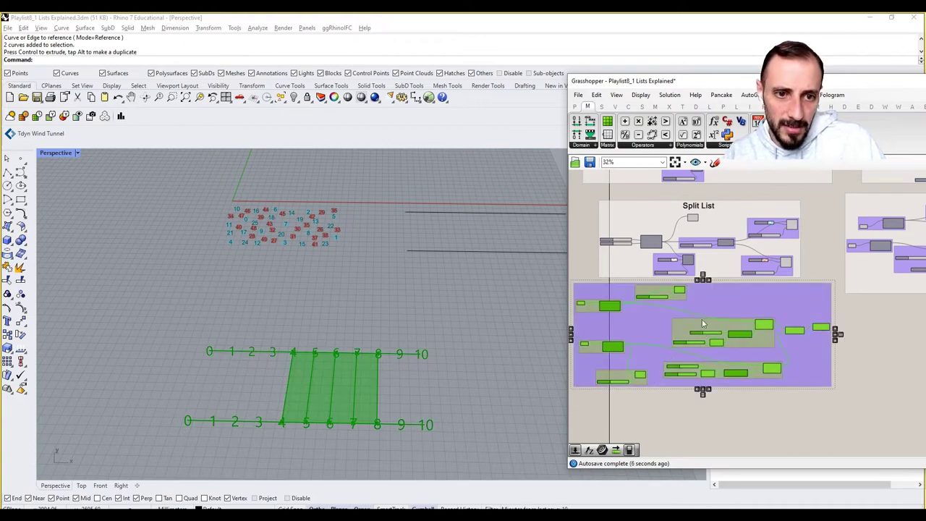
drag(711, 287, 712, 318)
click(715, 295)
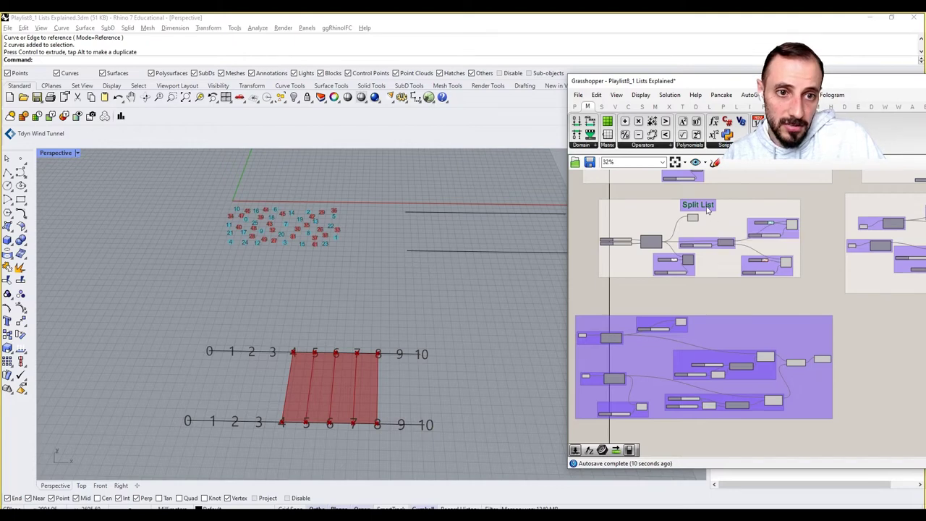
Duplicate the Split List label above the new section, add the copy to its group, and shift the Split List section slightly down
click(701, 209)
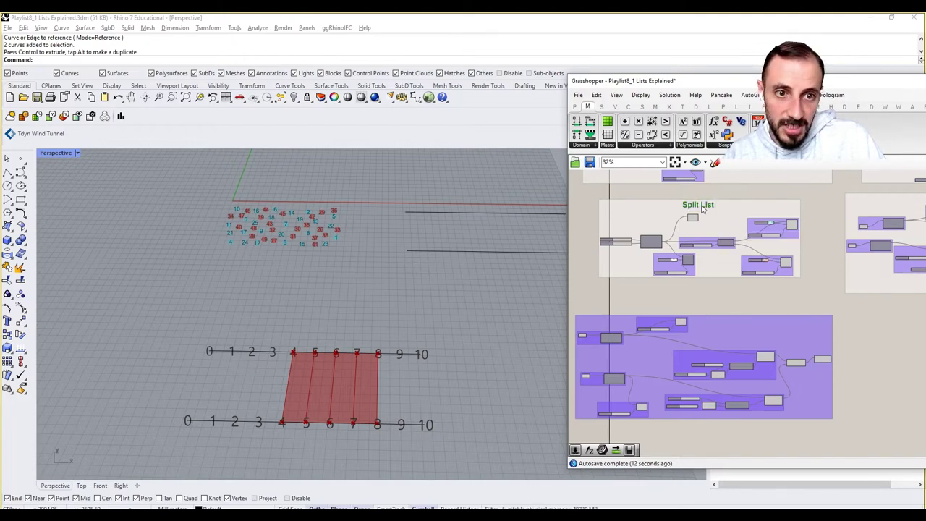
mouse_move(701, 206)
alt+mouse_down()
mouse_move(704, 286)
mouse_move(696, 196)
mouse_move(711, 314)
alt+mouse_up()
right_click(711, 325)
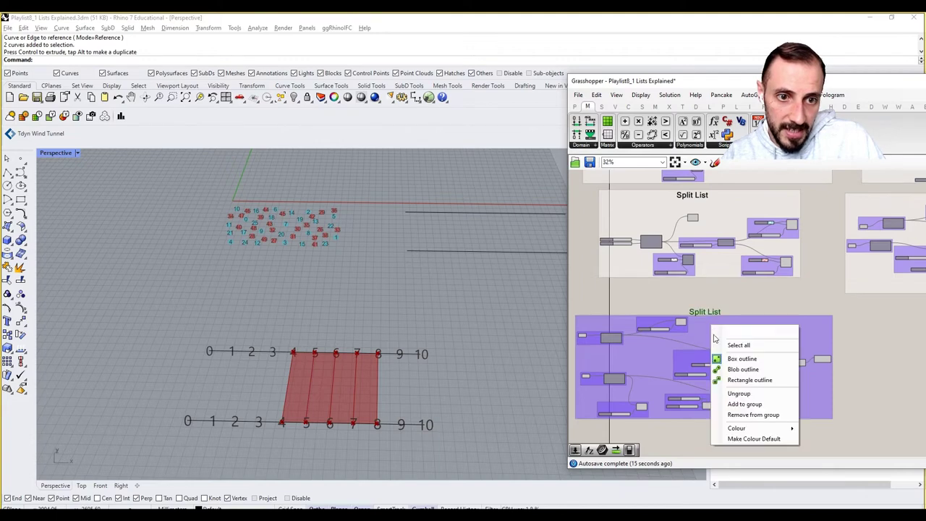
click(737, 403)
drag(693, 216, 693, 228)
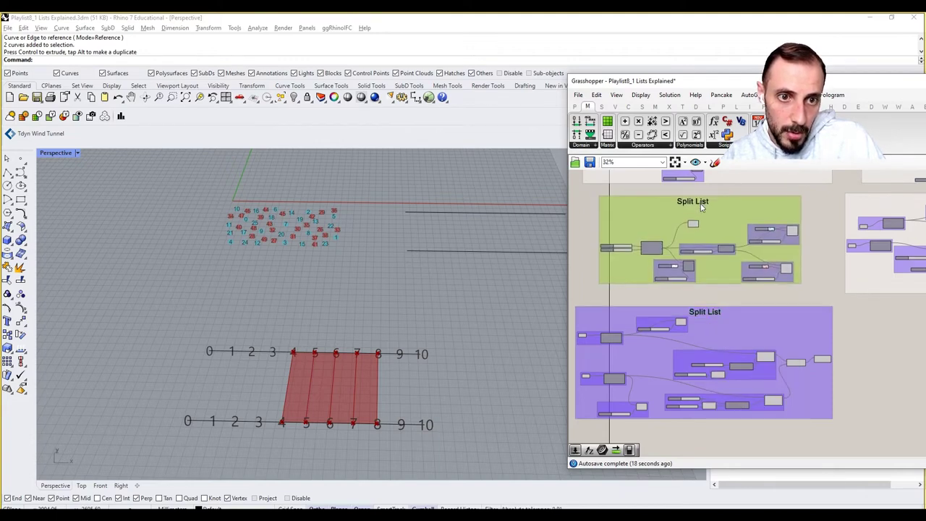
click(699, 207)
Change the new outer group's colour to white by reducing its saturation to 0
right_click(732, 333)
mouse_move(774, 436)
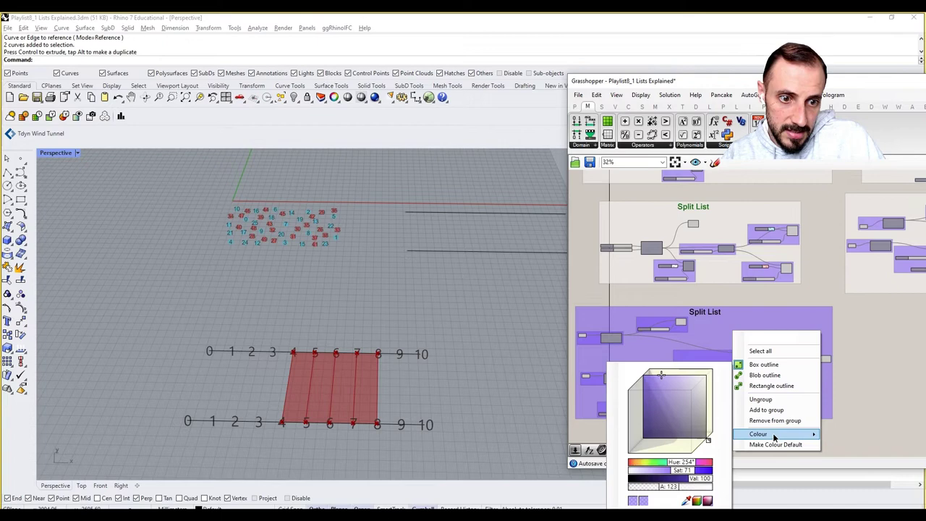
drag(663, 375, 707, 373)
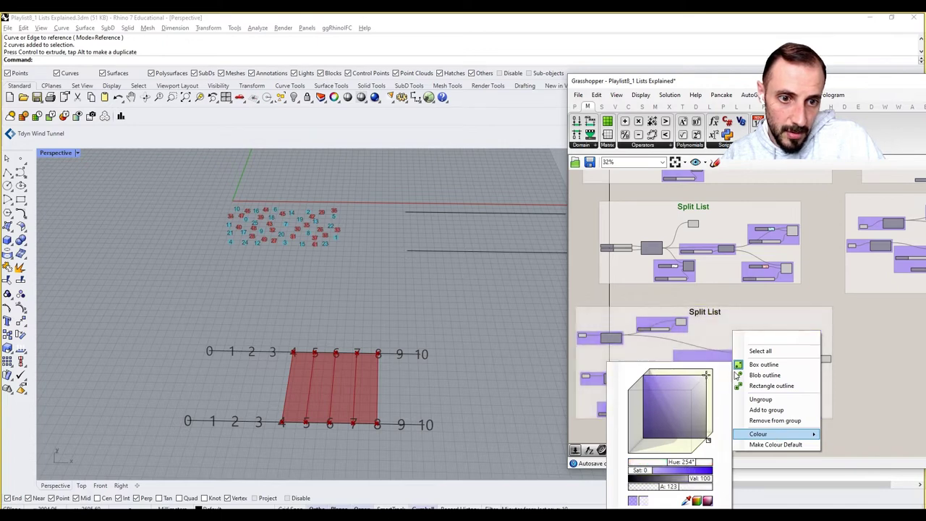
click(721, 291)
Change the copied label's text to Sub List
scroll(708, 319, up, 3)
double_click(706, 310)
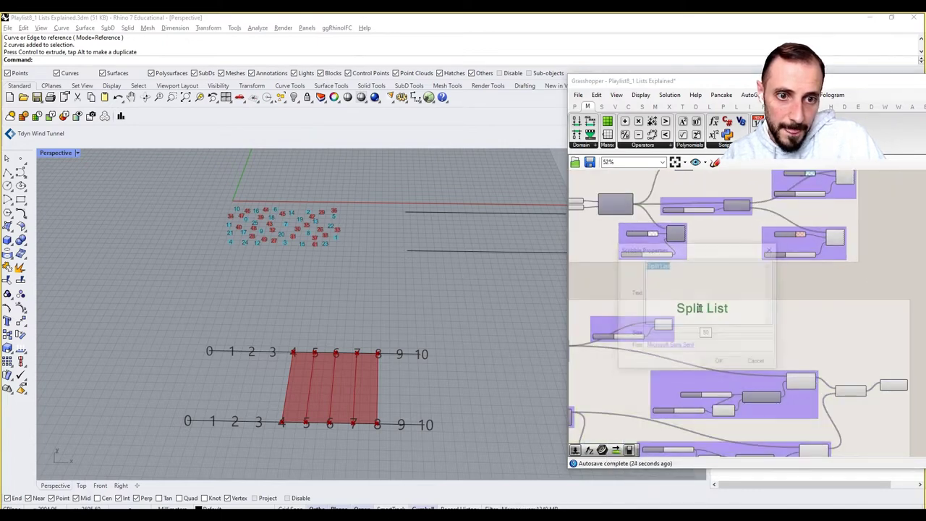
text(Sub)
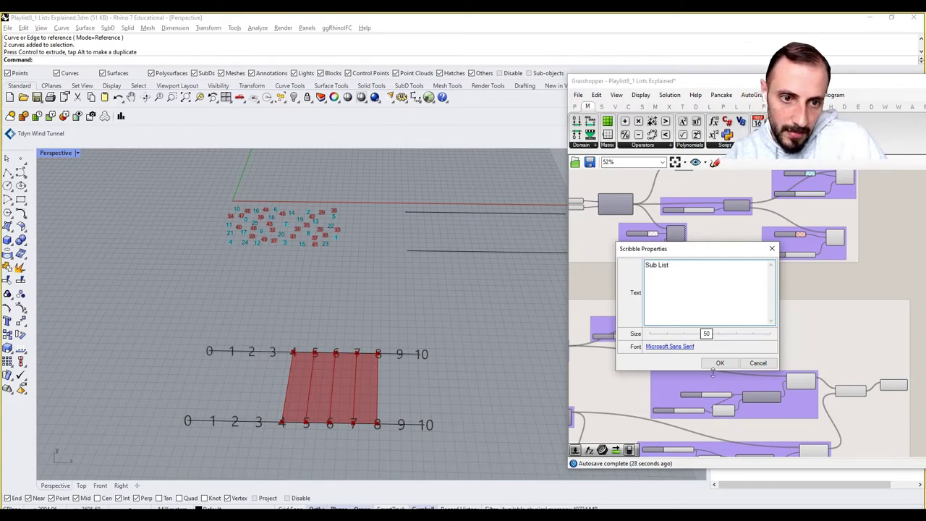
click(720, 363)
scroll(712, 286, down, 4)
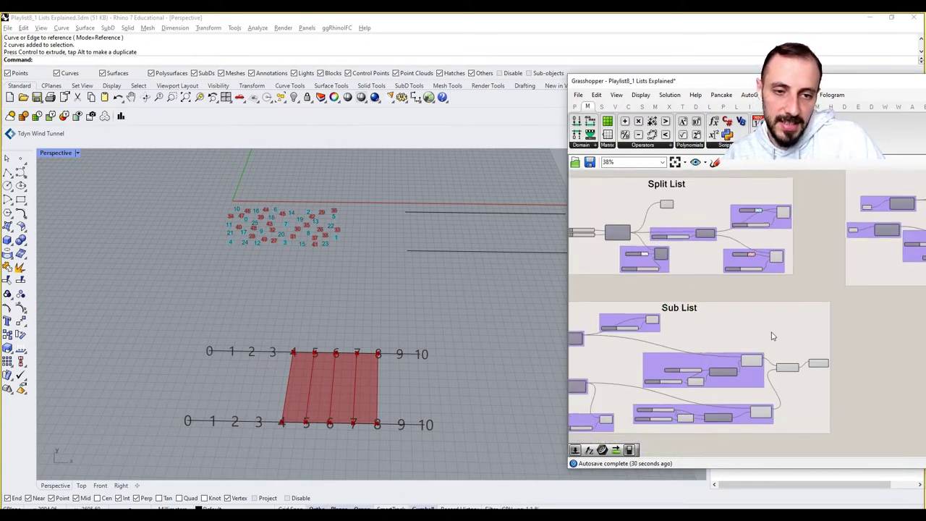
In Rhino, copy the two divided curves to the empty space on their right along the X direction
drag(447, 318, 334, 424)
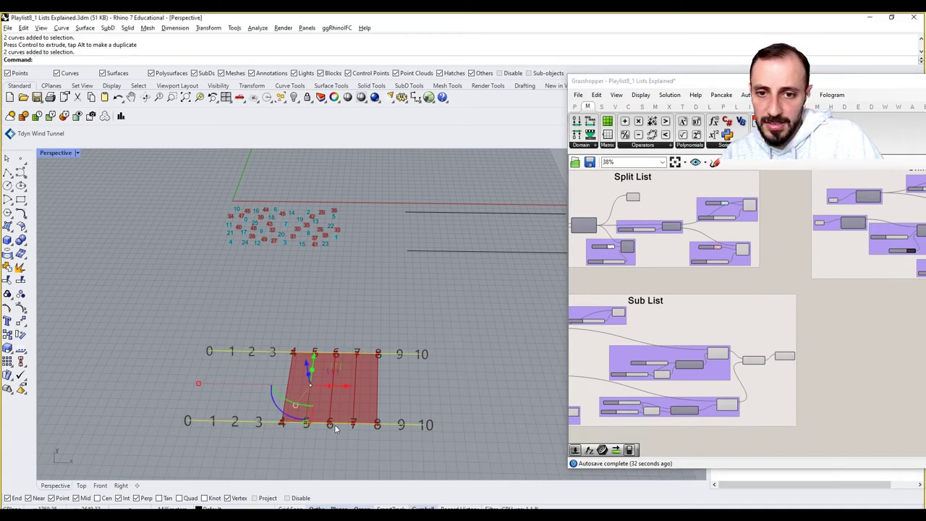
text(Copy)
key(Return)
scroll(351, 437, down, 3)
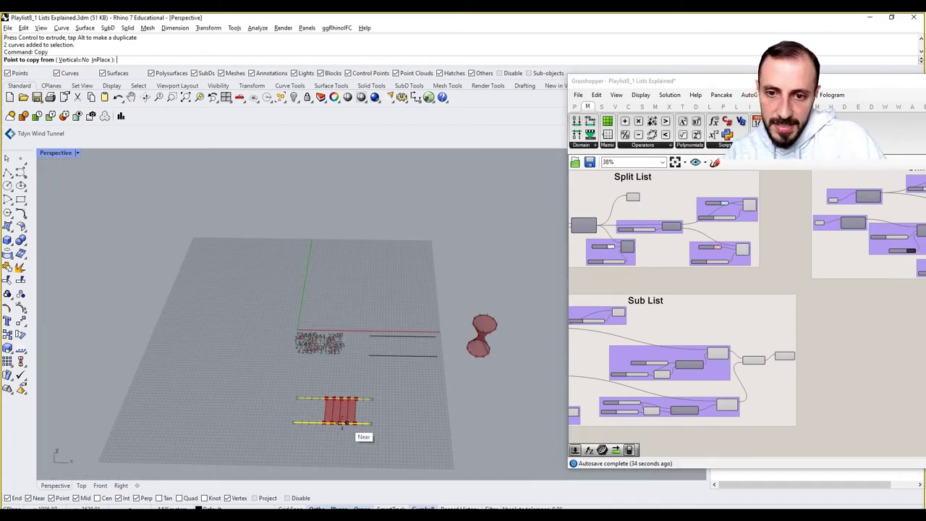
click(412, 418)
click(441, 427)
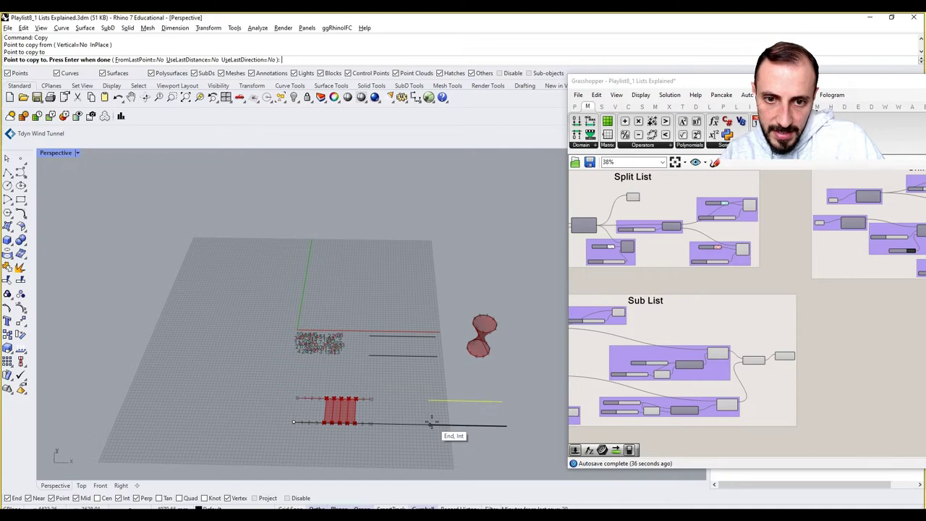
key(Return)
In Grasshopper, duplicate the entire Sub List section and place the copy below the Shift List section
scroll(754, 372, down, 5)
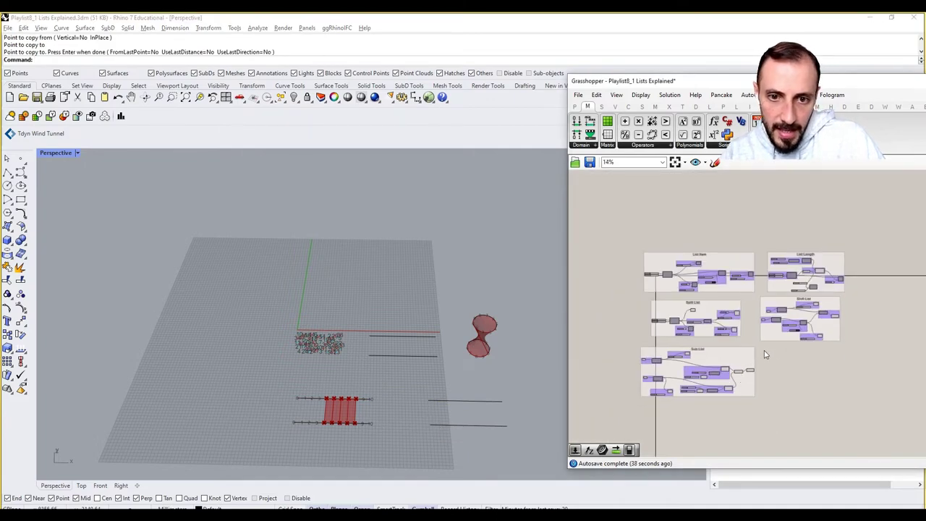
drag(768, 343, 631, 411)
right_drag(694, 390, 616, 393)
drag(647, 359, 767, 358)
scroll(752, 365, up, 4)
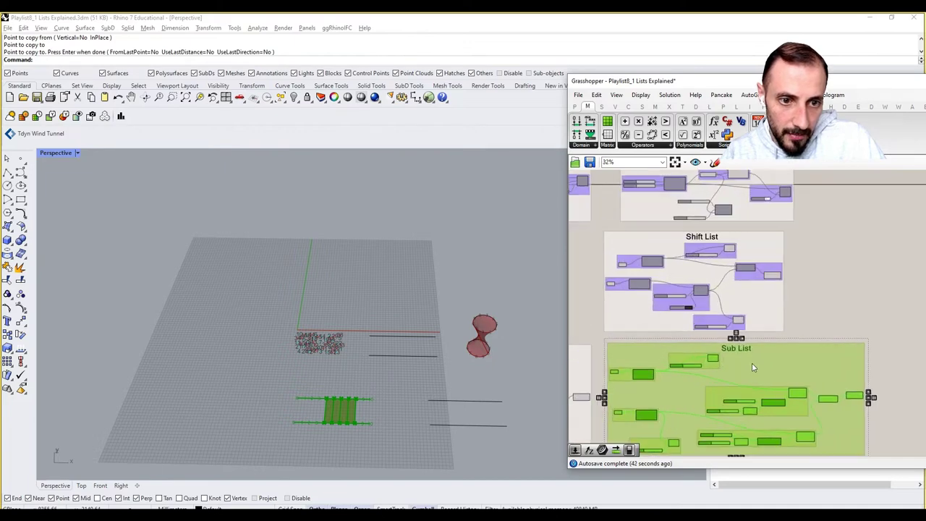
Delete both Sub List groups with their domain inputs, plus the Line and Loft components, from the copied section
scroll(751, 363, up, 2)
right_drag(781, 389, 754, 364)
right_drag(780, 439, 786, 399)
click(669, 436)
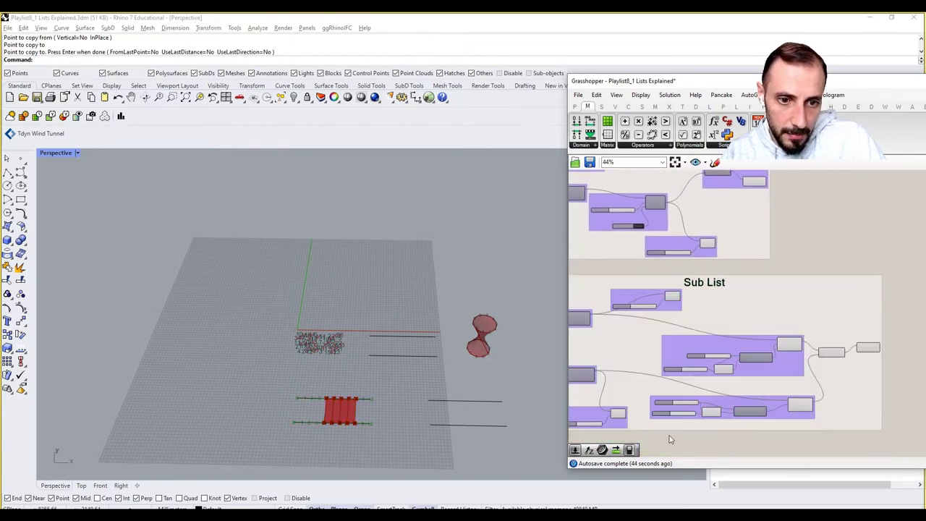
drag(654, 432, 810, 330)
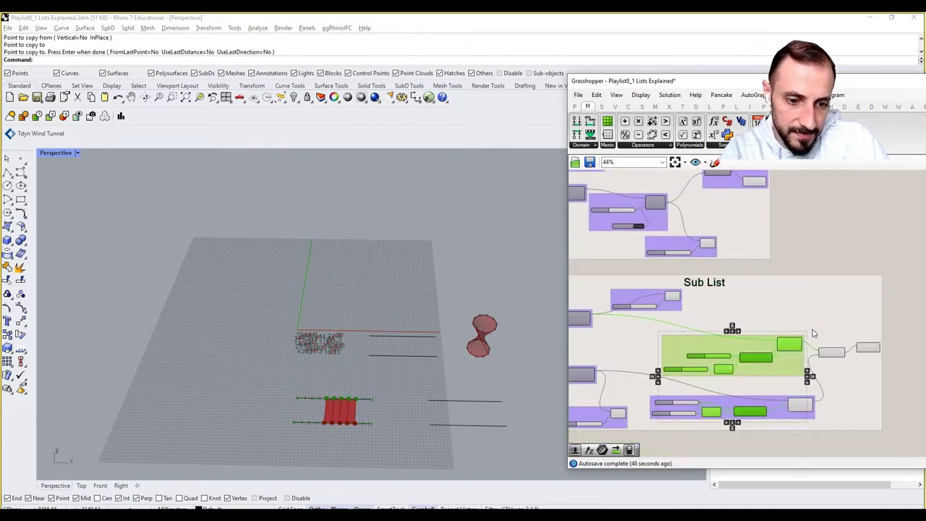
key(Delete)
click(779, 398)
key(Delete)
drag(650, 432, 715, 378)
key(Delete)
click(800, 405)
key(Delete)
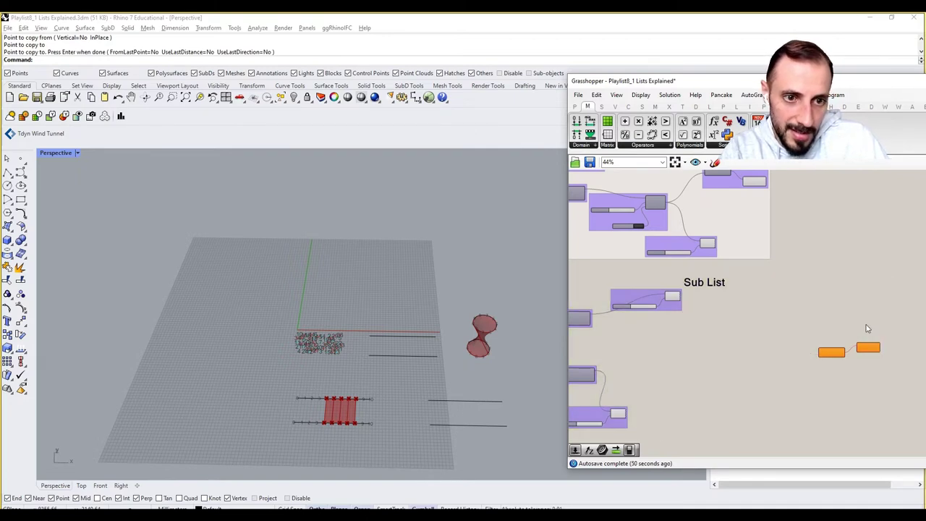
drag(881, 323, 800, 389)
key(Delete)
double_click(711, 282)
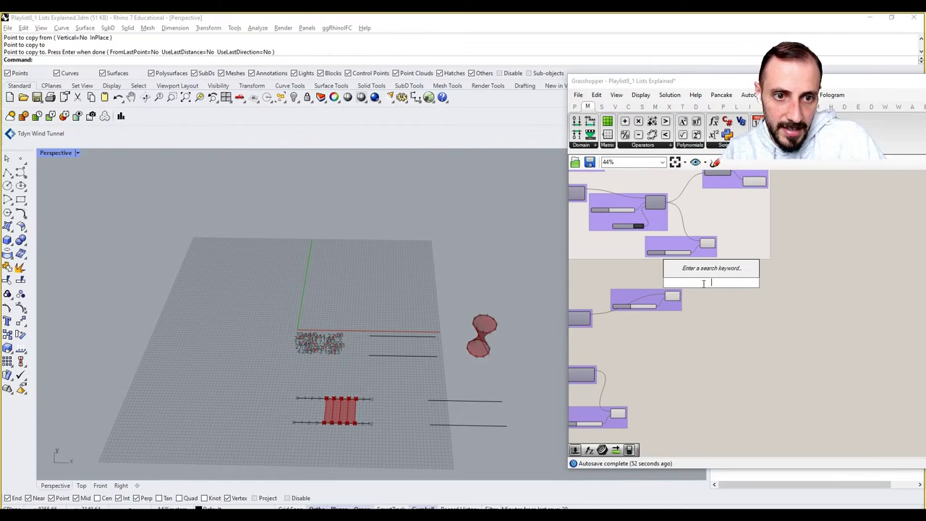
key(Escape)
scroll(711, 283, up, 3)
double_click(704, 285)
key(Escape)
Change the copied section's label text to Partition List
click(708, 288)
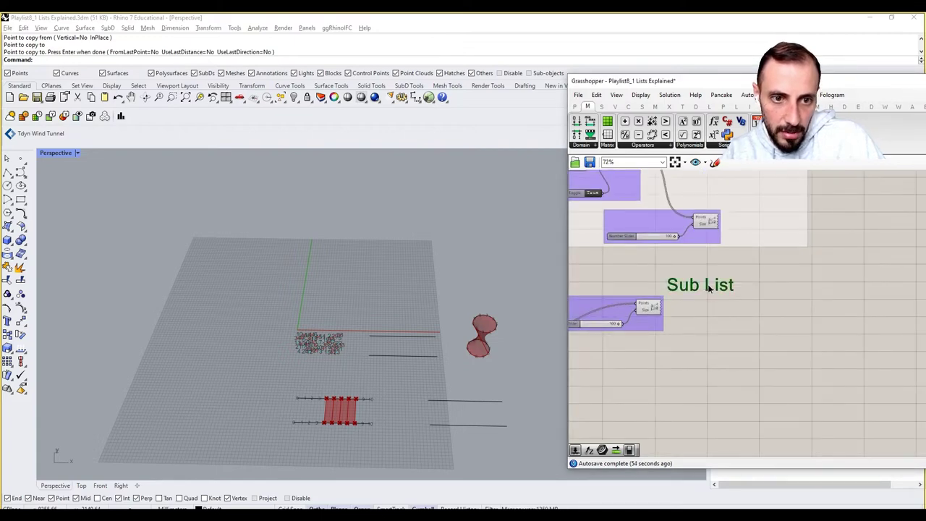
double_click(708, 286)
text(Partition List)
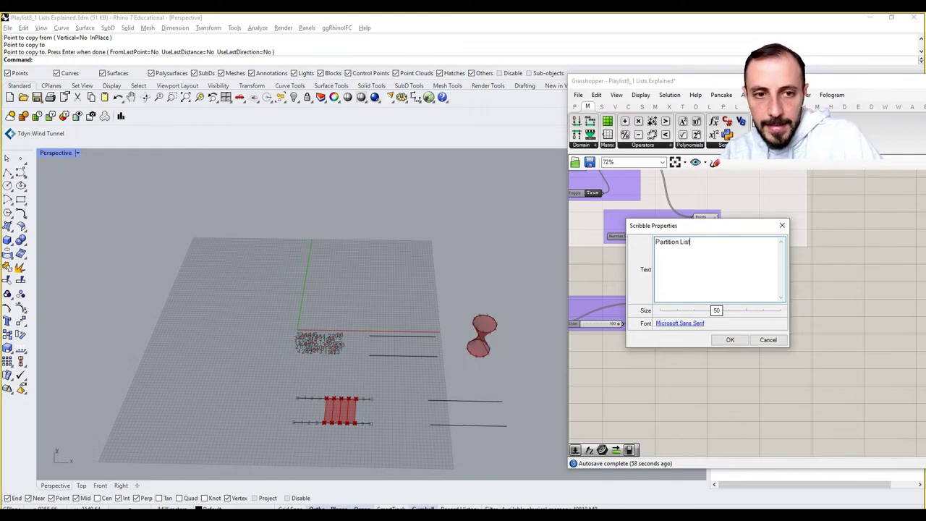
click(730, 340)
scroll(697, 353, down, 2)
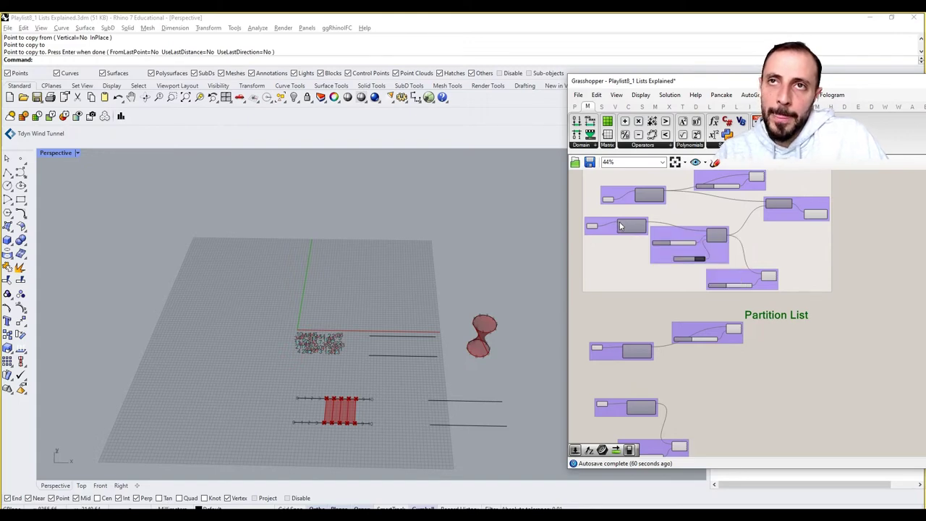
Add a Partition List component to the Partition List section, between the two copied Divide Curve groups
mouse_move(623, 224)
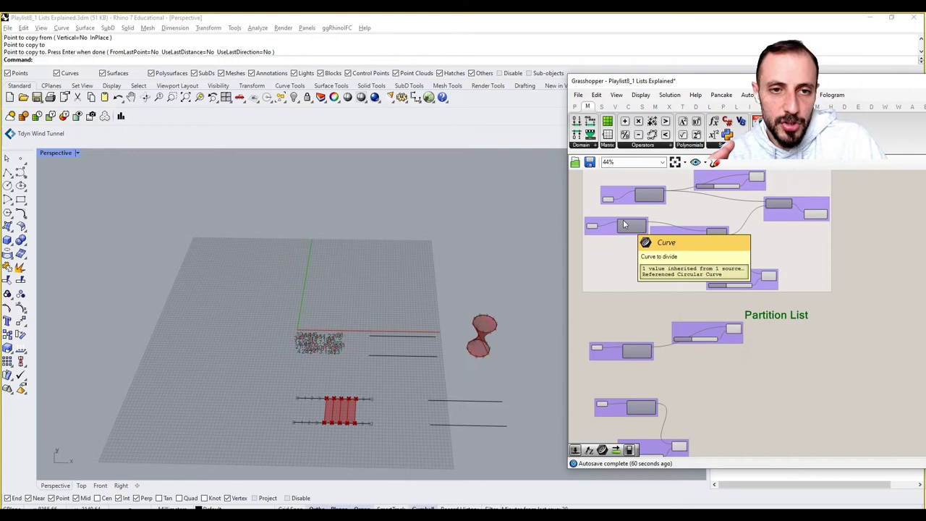
click(601, 106)
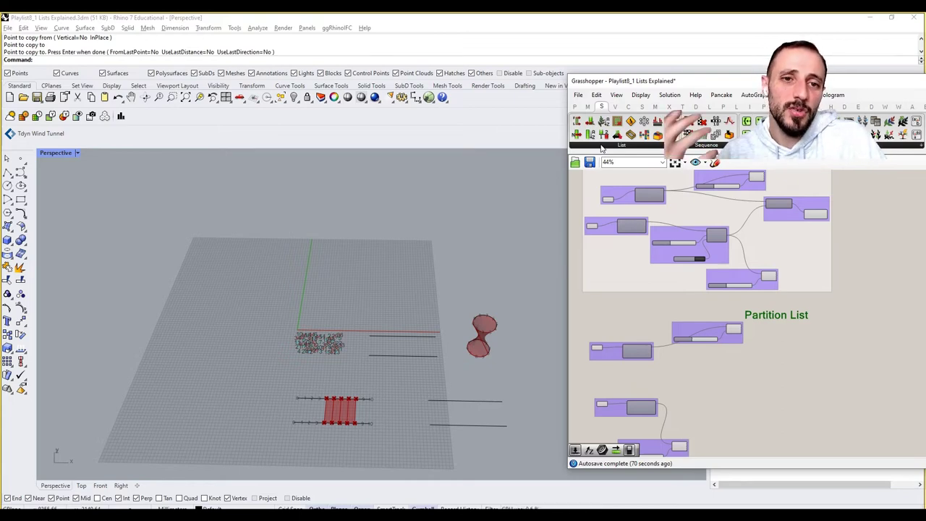
click(601, 147)
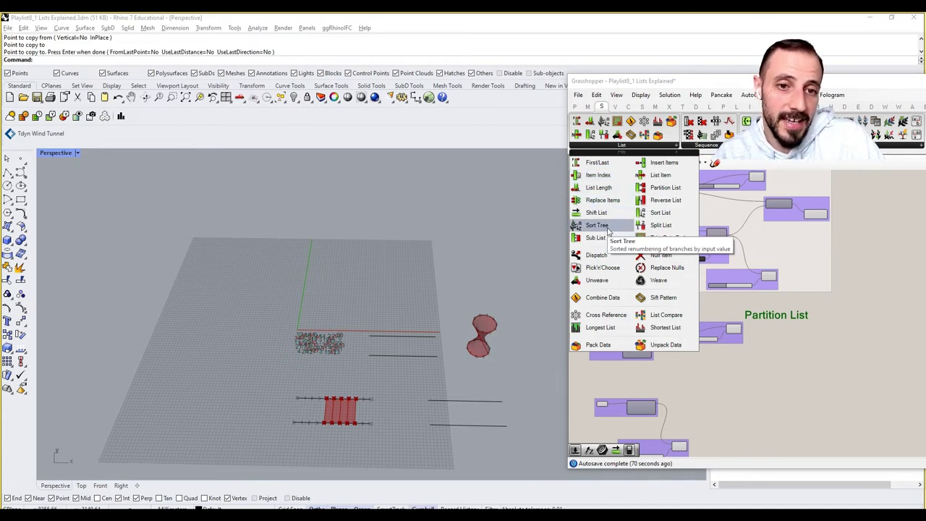
drag(664, 188, 752, 375)
scroll(756, 372, up, 4)
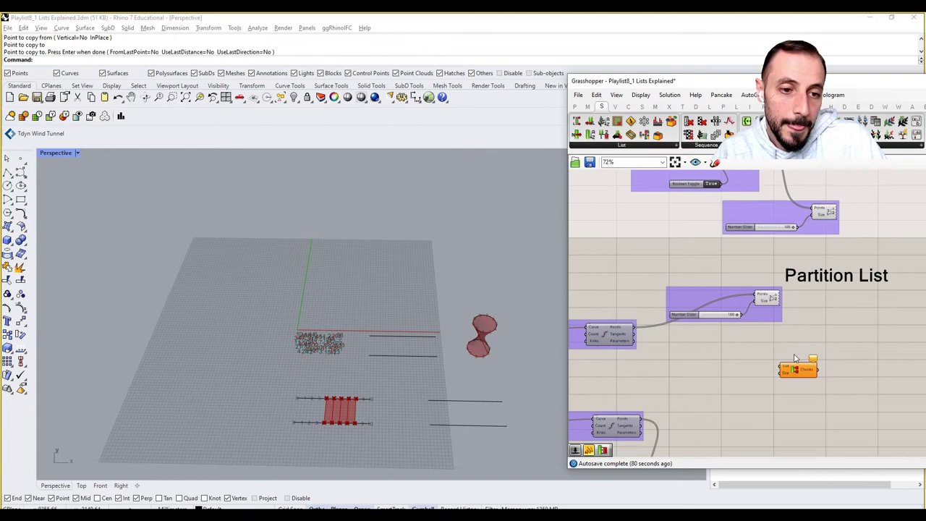
click(781, 366)
scroll(739, 338, up, 2)
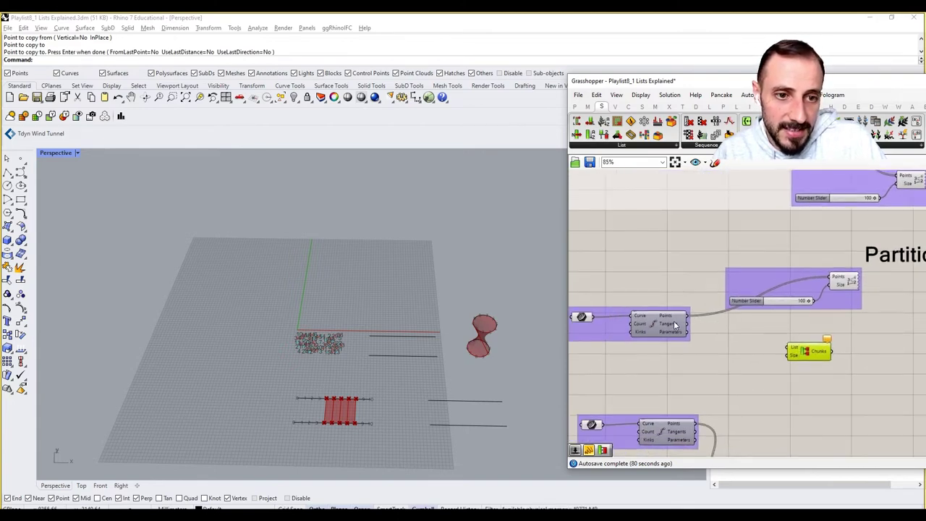
Reference the two newly copied Rhino curves in the copied Curve parameters, the upper curve in the upper parameter and the lower curve in the other
click(673, 331)
right_click(620, 310)
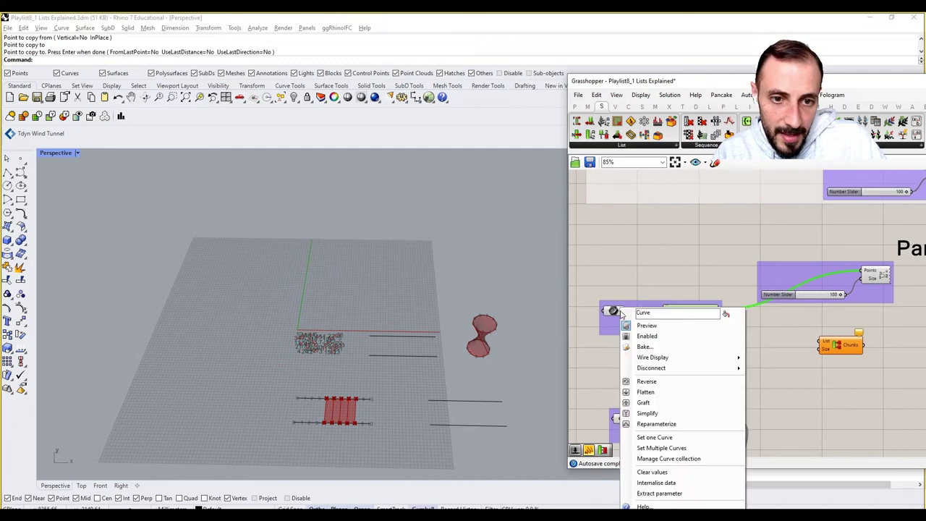
click(655, 437)
click(474, 424)
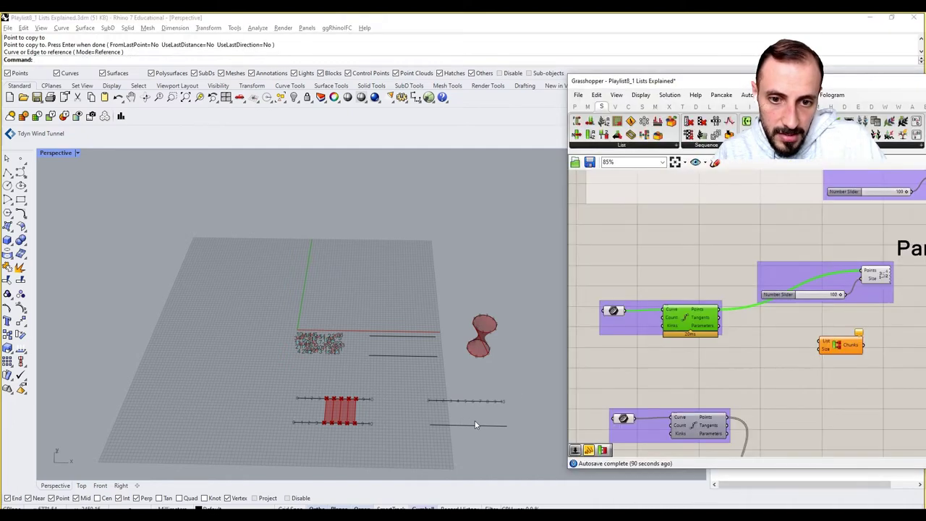
right_drag(641, 420, 653, 328)
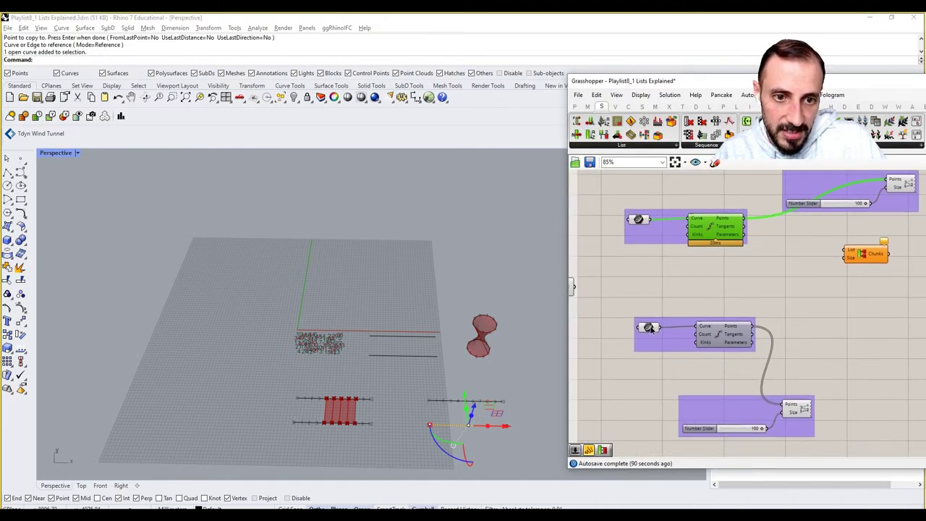
right_click(650, 327)
click(685, 437)
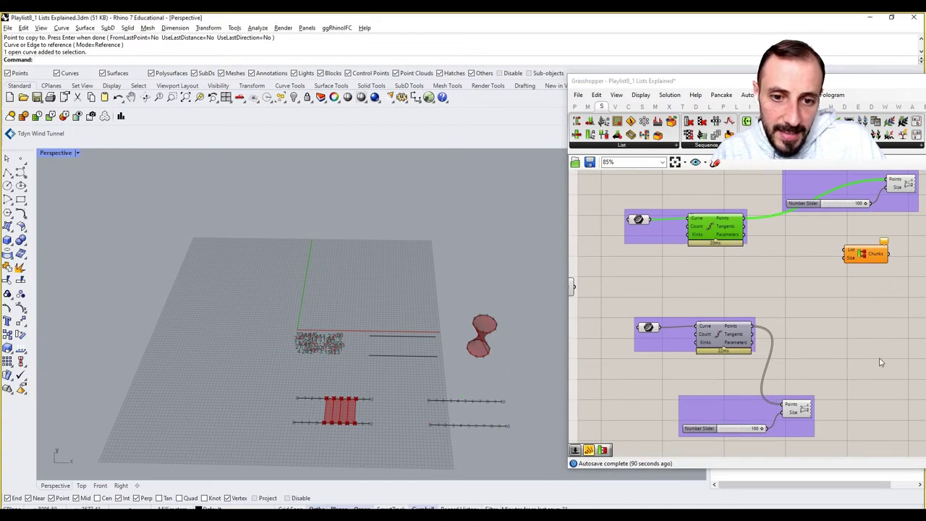
Connect the upper Divide Curve's Points output to the Partition List's List input and turn on the component's preview
right_drag(880, 362, 817, 384)
drag(684, 239, 780, 270)
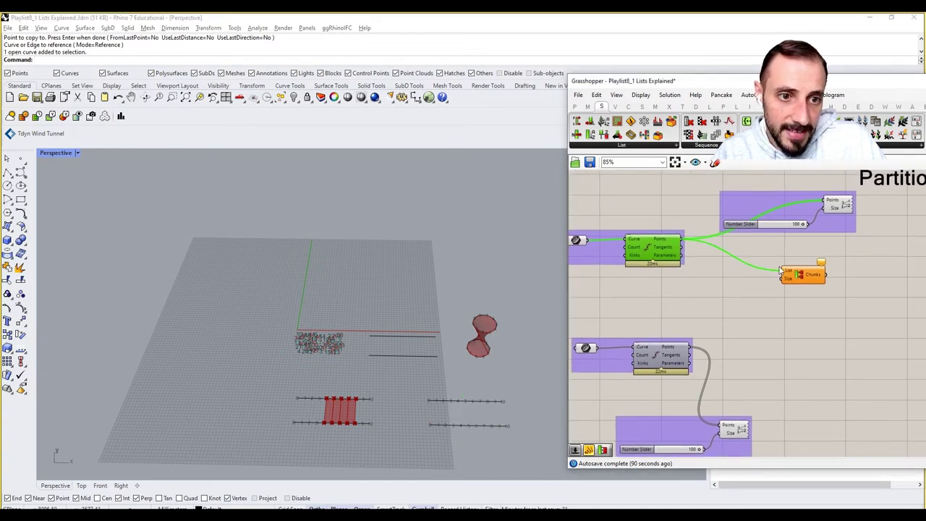
scroll(791, 275, up, 3)
right_click(817, 271)
click(808, 269)
right_click(805, 227)
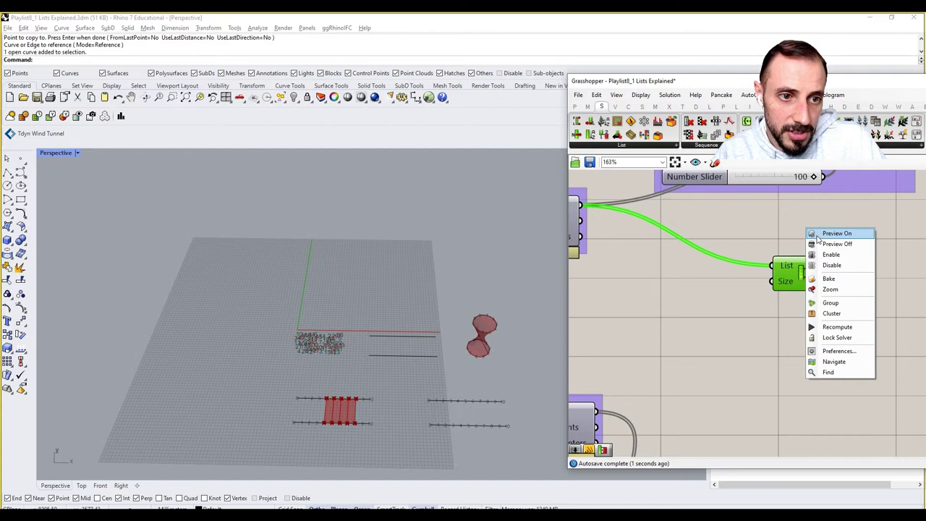
click(820, 233)
click(796, 246)
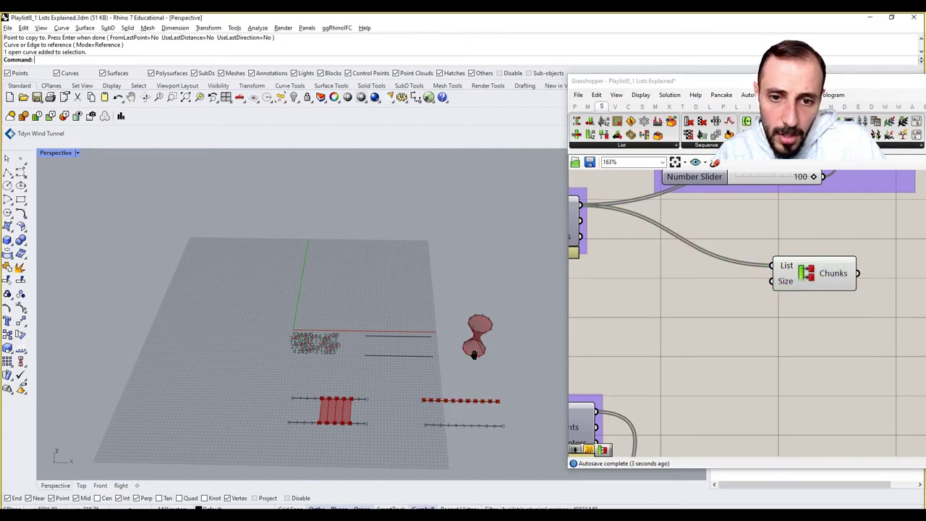
scroll(456, 412, up, 4)
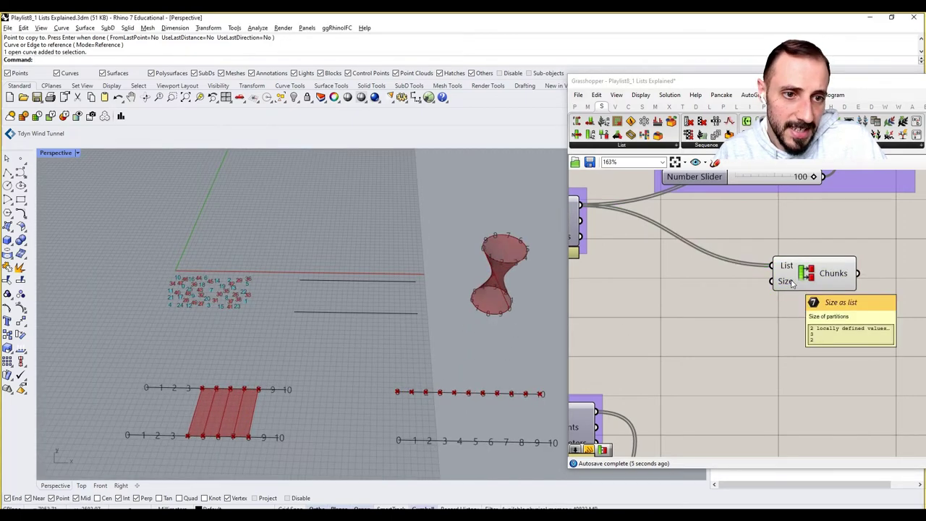
Connect a new, enlarged Panel to the Partition List's Chunks output to read the resulting data
right_drag(888, 298, 680, 338)
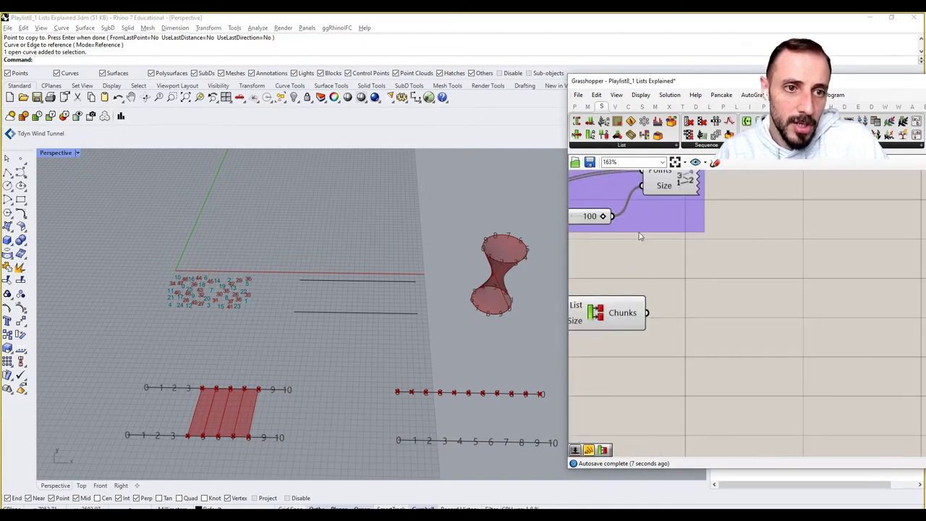
click(575, 106)
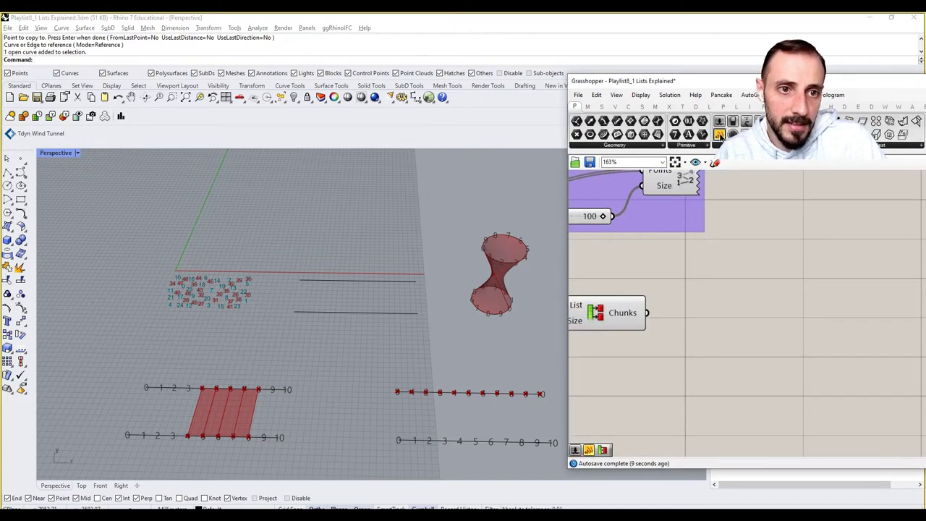
drag(720, 135, 721, 318)
drag(646, 314, 684, 316)
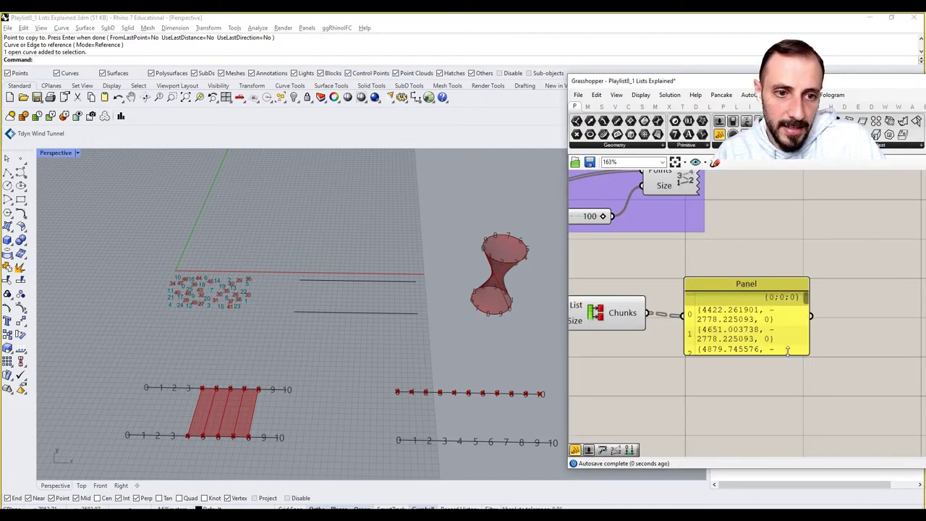
drag(787, 350, 787, 414)
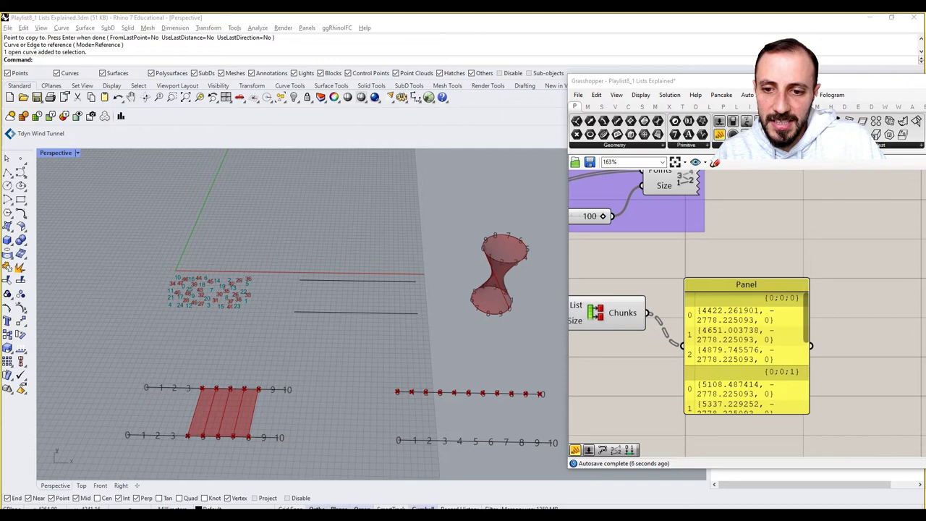
right_drag(780, 307, 846, 286)
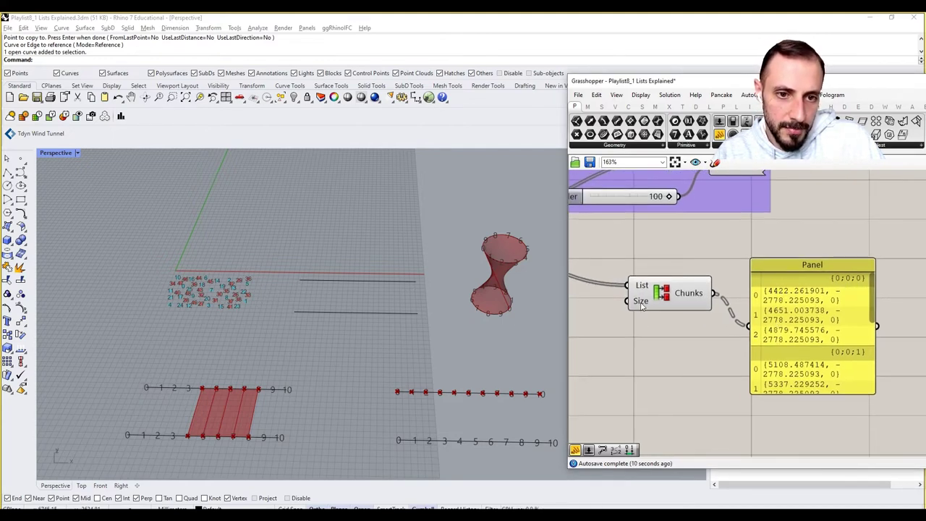
mouse_move(641, 306)
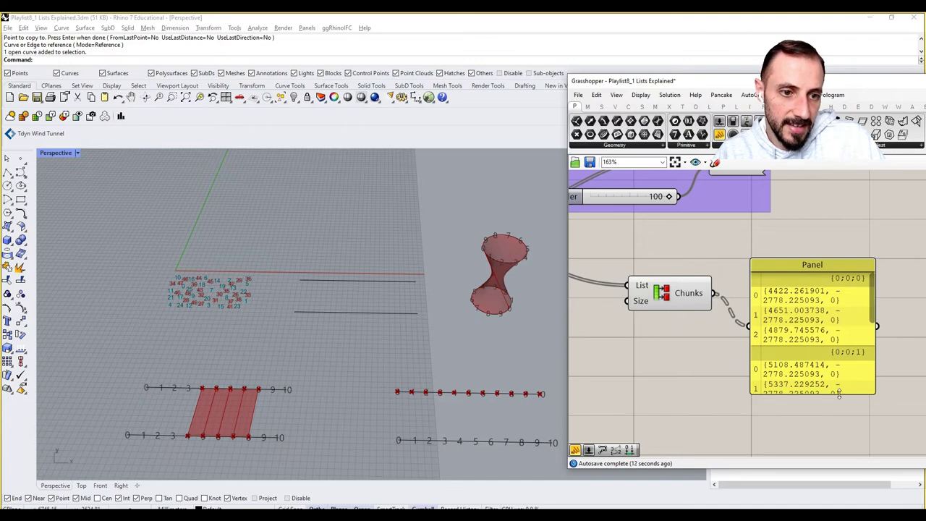
Add a Panel beside the Partition List's Size input containing the values 1 and 2 on separate lines
scroll(839, 377, down, 2)
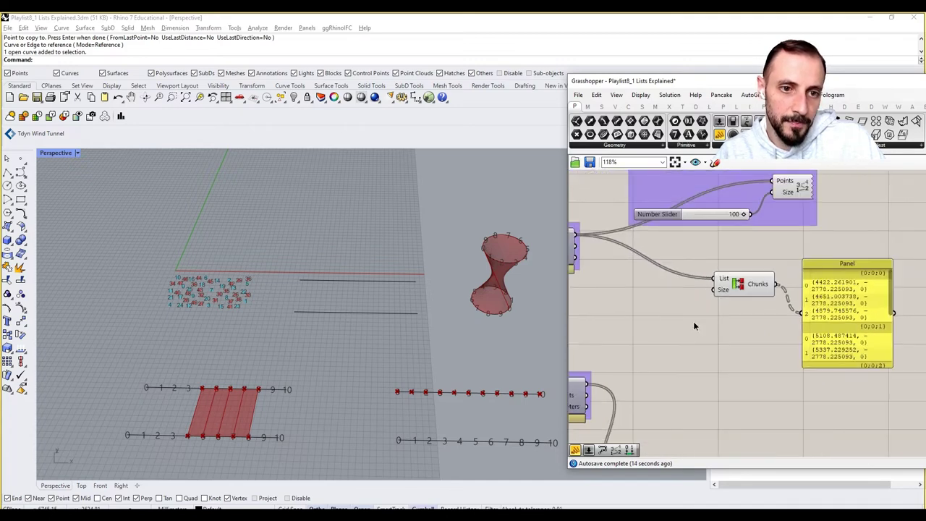
double_click(693, 321)
text(panel)
key(Return)
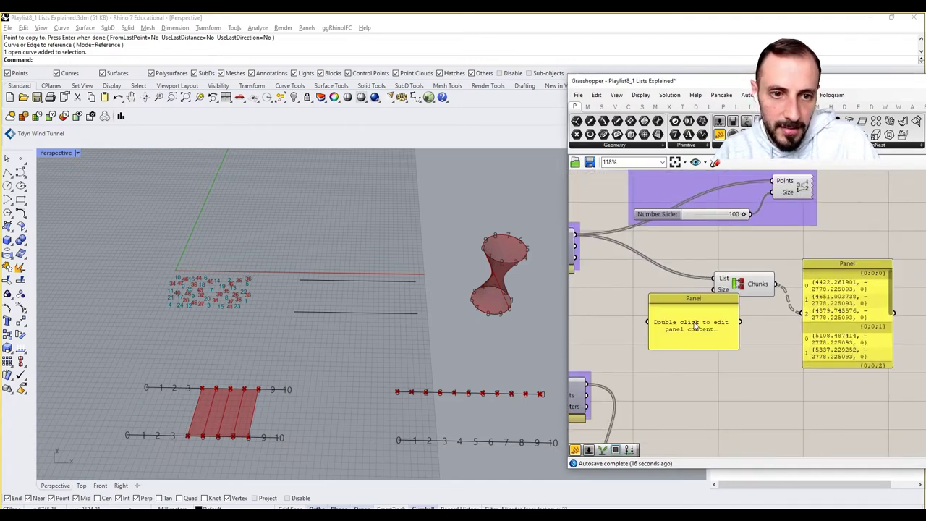
scroll(693, 322, up, 1)
double_click(693, 322)
text(1 )
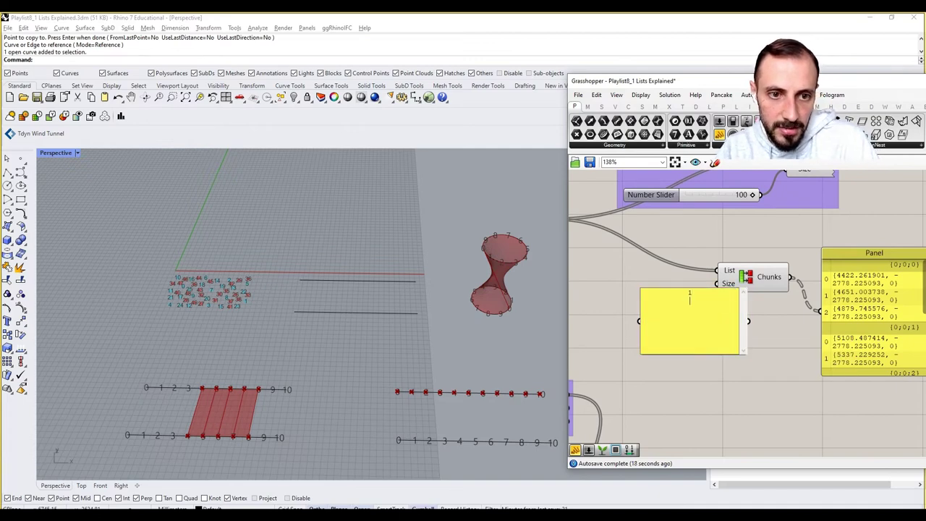
text(2)
click(767, 338)
Connect the 1 and 2 panel to the Size input and disable its Multiline Data option
drag(750, 323, 693, 304)
right_click(685, 306)
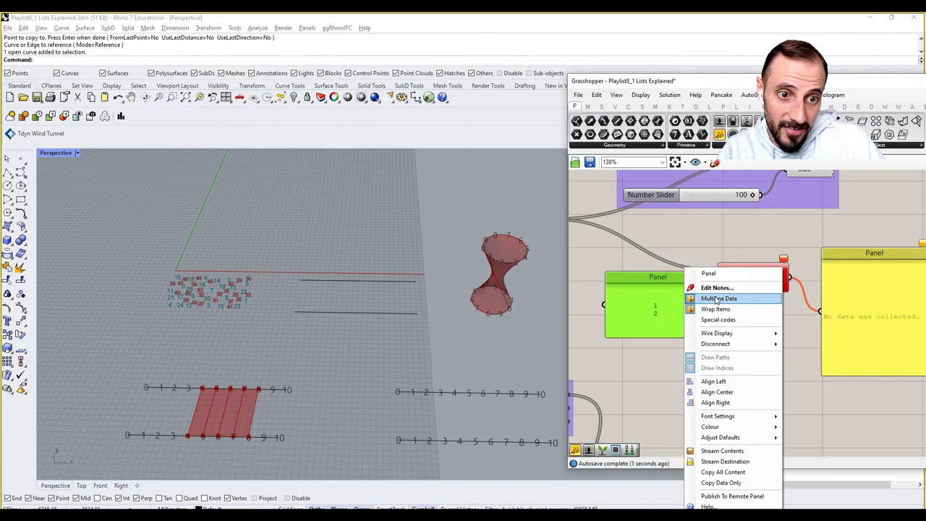
click(716, 299)
drag(698, 335, 671, 315)
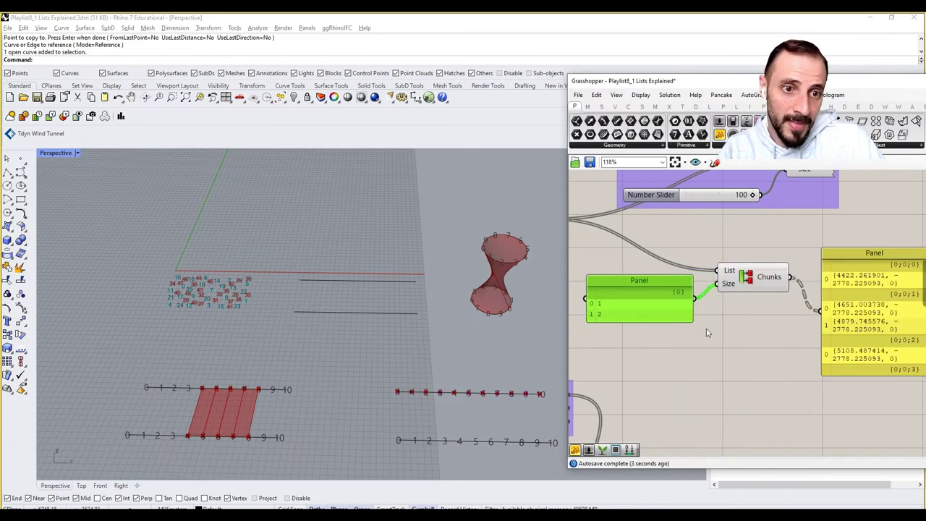
scroll(708, 330, down, 5)
scroll(774, 321, up, 3)
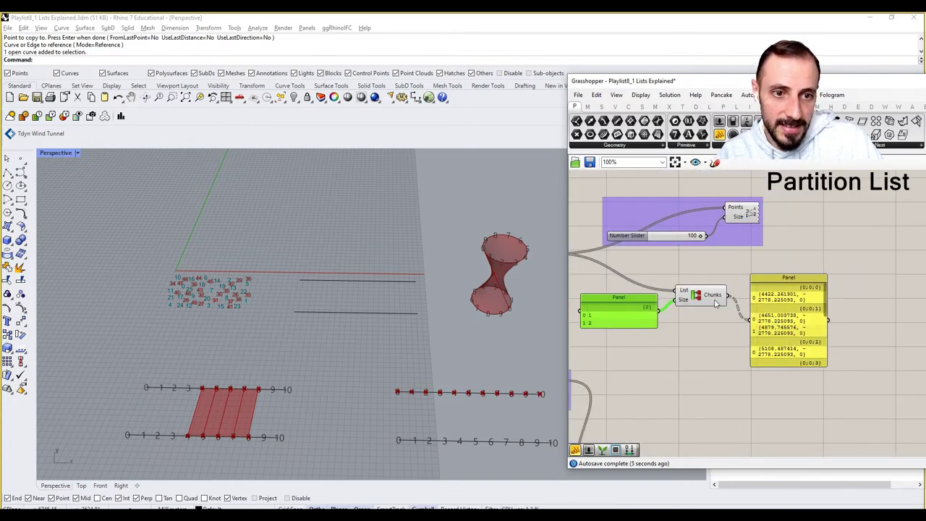
mouse_move(715, 302)
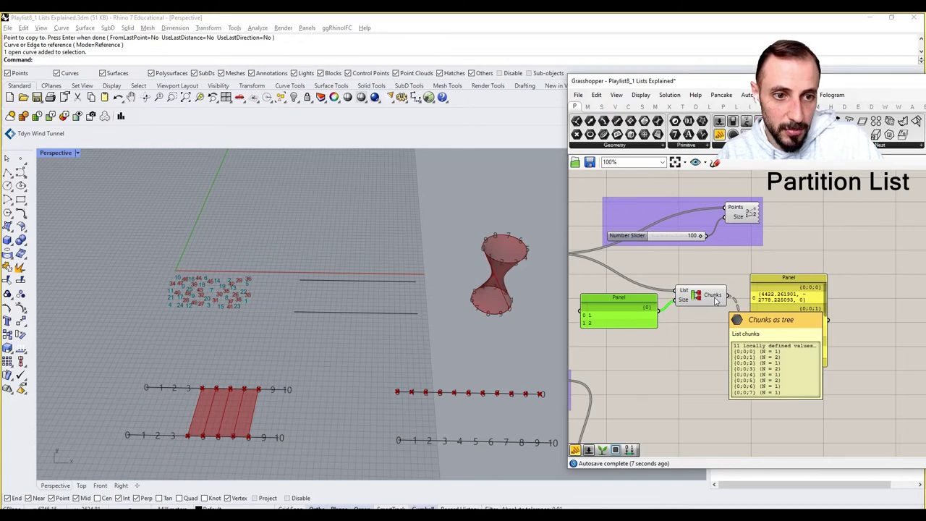
right_drag(767, 342, 797, 336)
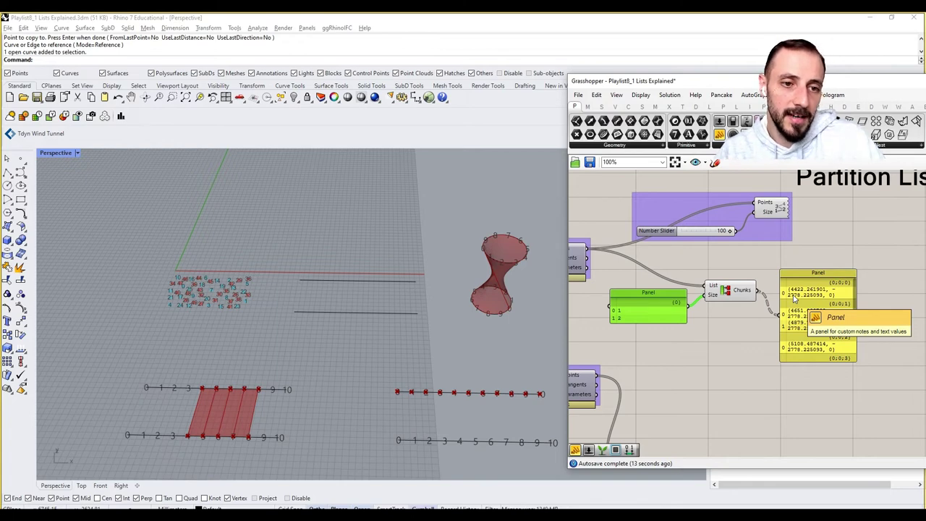
Duplicate the Partition List with its size panel beside the lower Divide Curve and feed that curve's Points into the copy's List input
right_drag(716, 331, 792, 302)
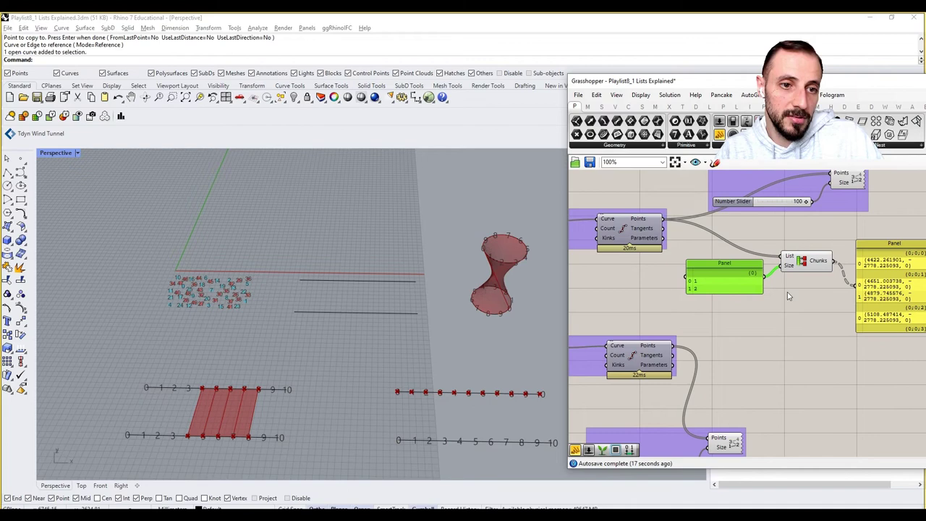
drag(857, 293, 701, 250)
key(ctrl+c)
key(ctrl+v)
drag(815, 275, 826, 373)
click(781, 338)
drag(666, 346, 798, 361)
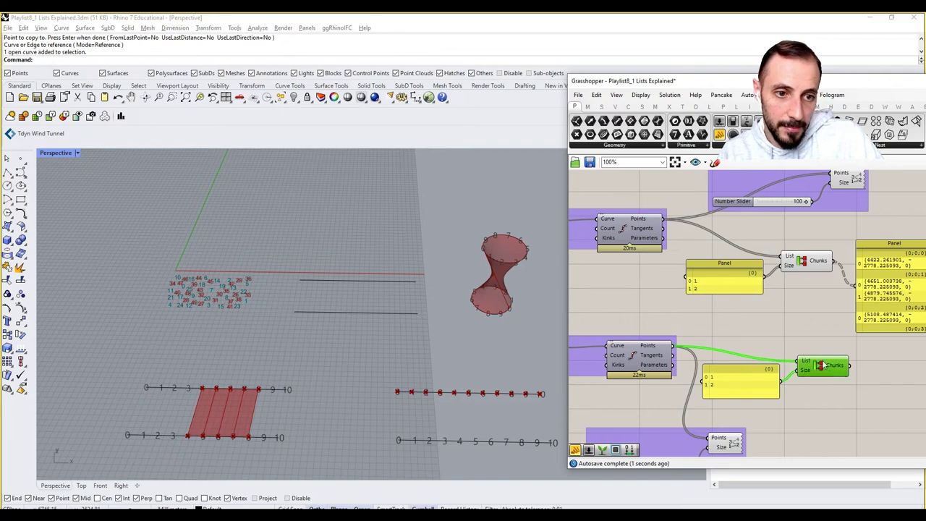
Turn on the preview of the copied lower Partition List component
right_drag(809, 329, 778, 326)
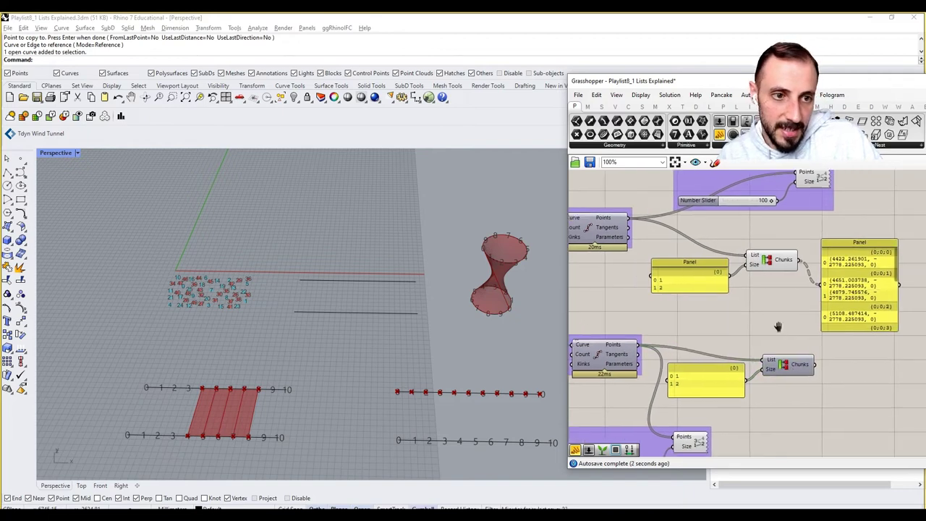
right_click(785, 365)
click(796, 385)
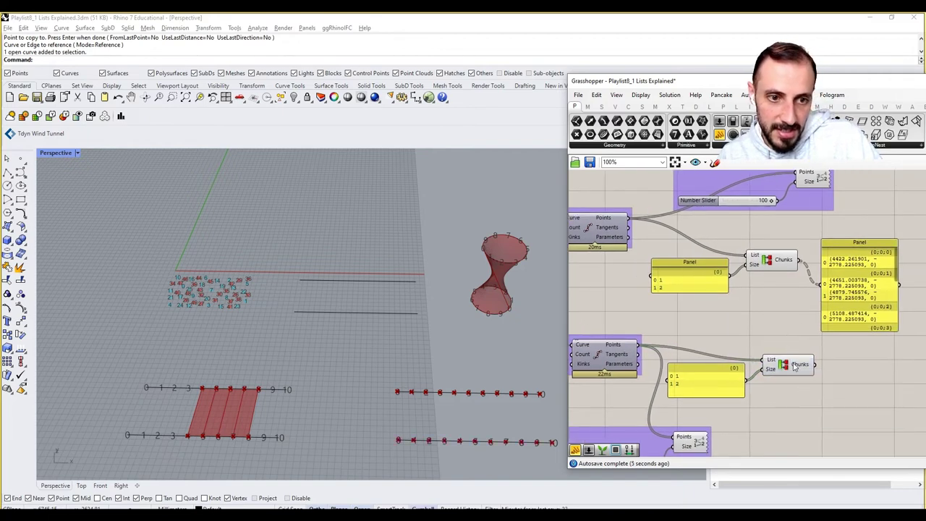
right_drag(781, 329, 771, 328)
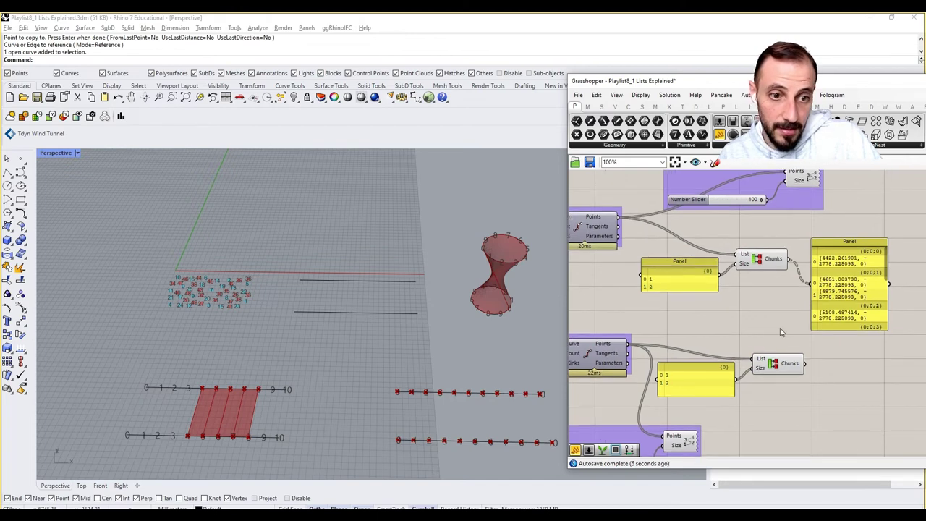
Delete the panel on the upper Partition List's output and move the upper Point List group beyond that component
click(837, 292)
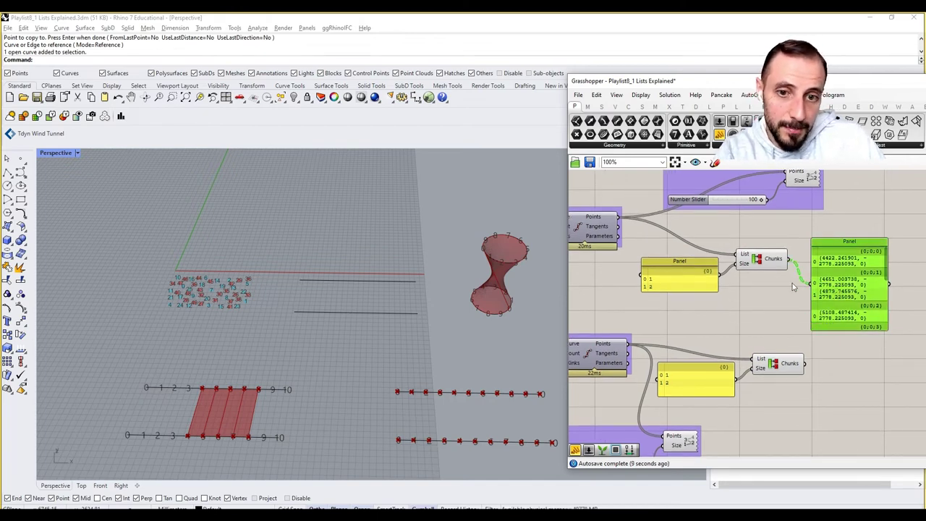
key(Delete)
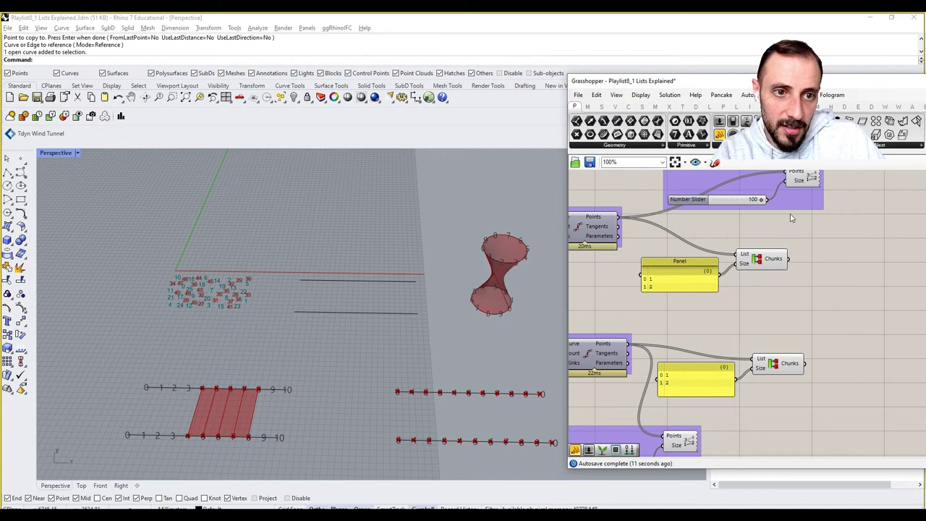
drag(793, 207, 854, 220)
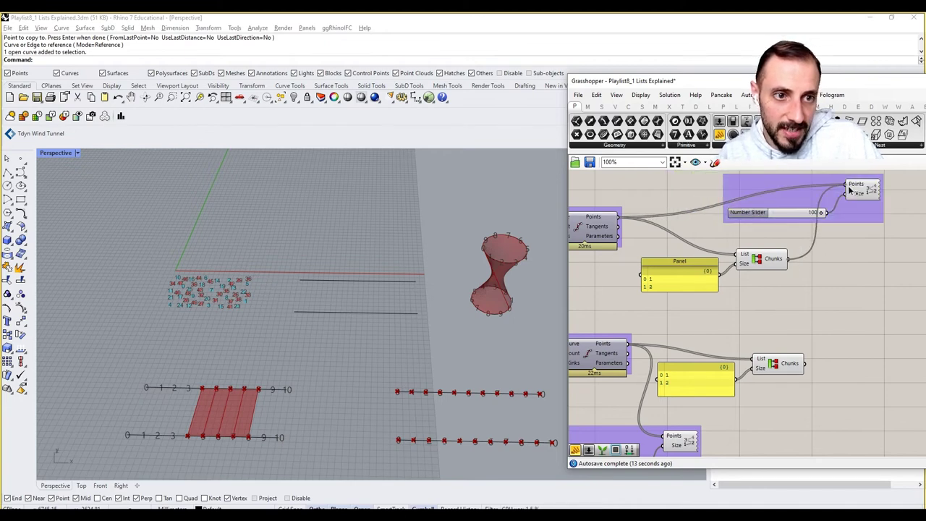
Make the upper Partition List's Chunks the only source for the upper Point List's Points and turn off that Partition List's preview
drag(848, 185, 810, 253)
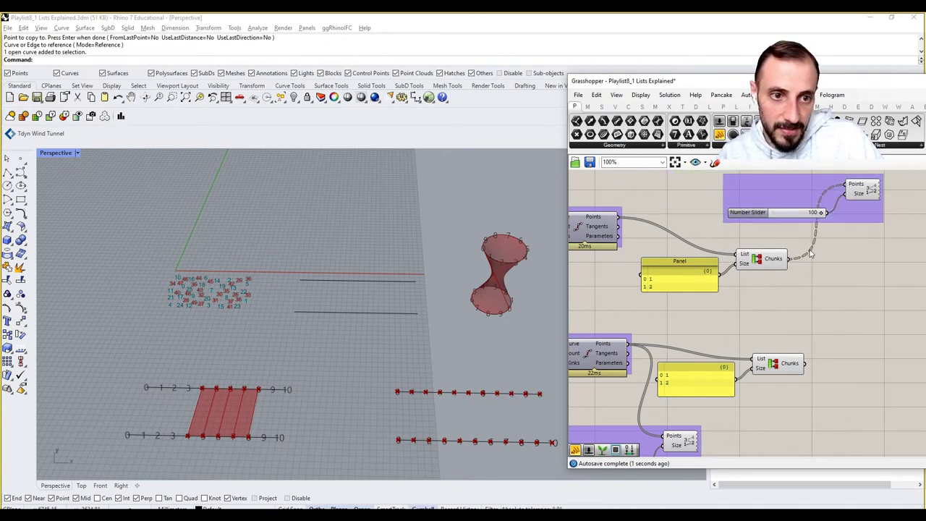
right_click(768, 265)
click(756, 258)
right_click(761, 265)
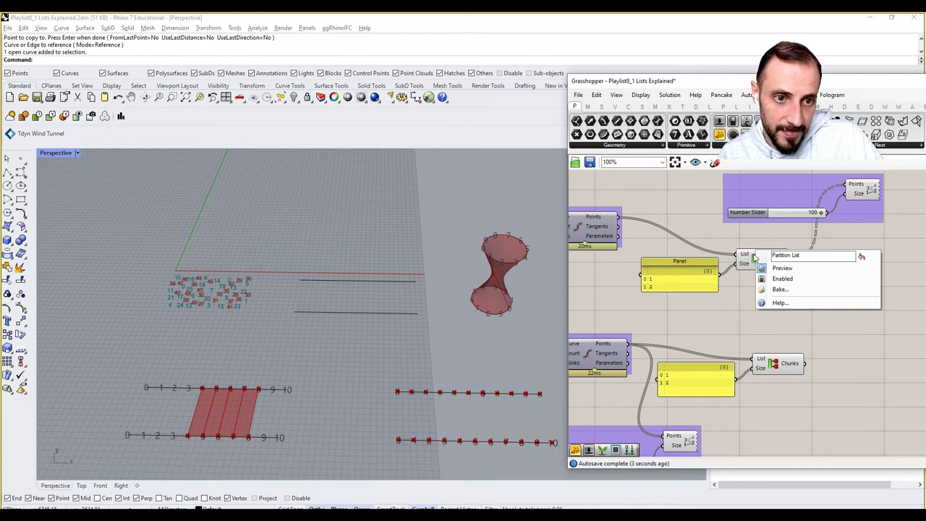
right_click(754, 256)
click(780, 273)
right_drag(792, 336, 795, 287)
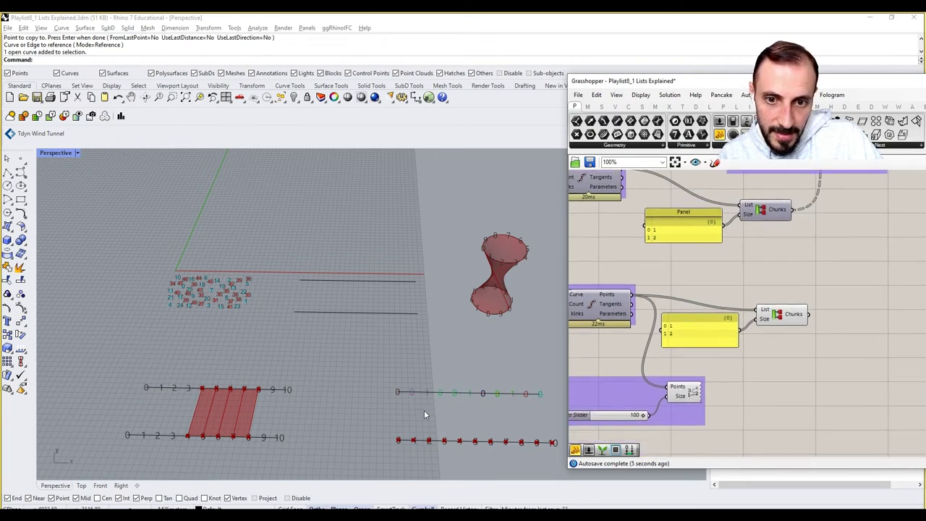
shift+right_drag(424, 410, 415, 408)
Set the upper Partition List's size panel to the values 2 and 3
right_drag(704, 285, 703, 304)
double_click(662, 250)
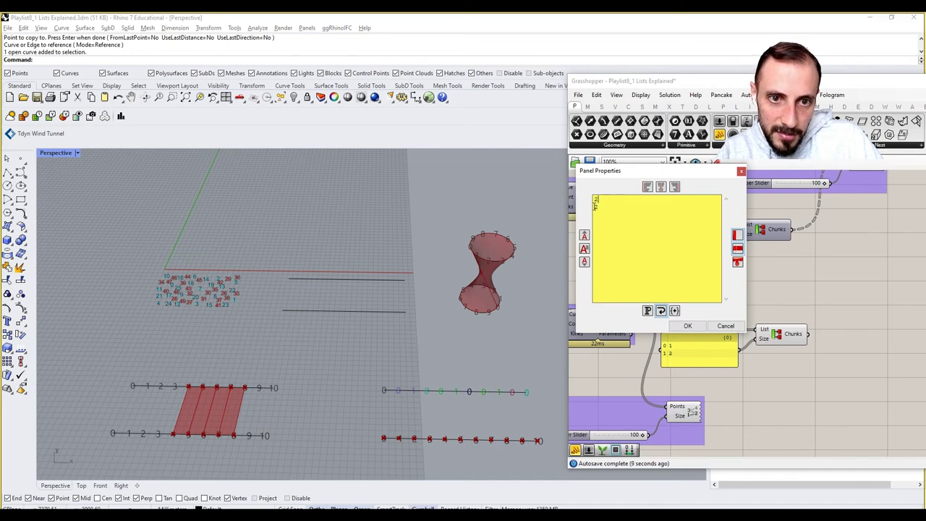
double_click(595, 206)
click(691, 326)
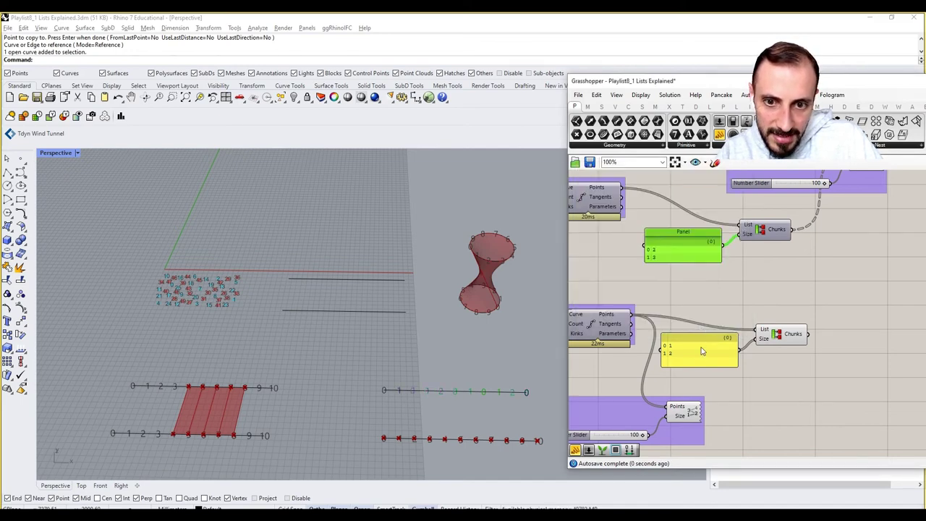
Change the lower Partition List's size panel to 2 and 3 on separate lines
double_click(694, 355)
click(691, 351)
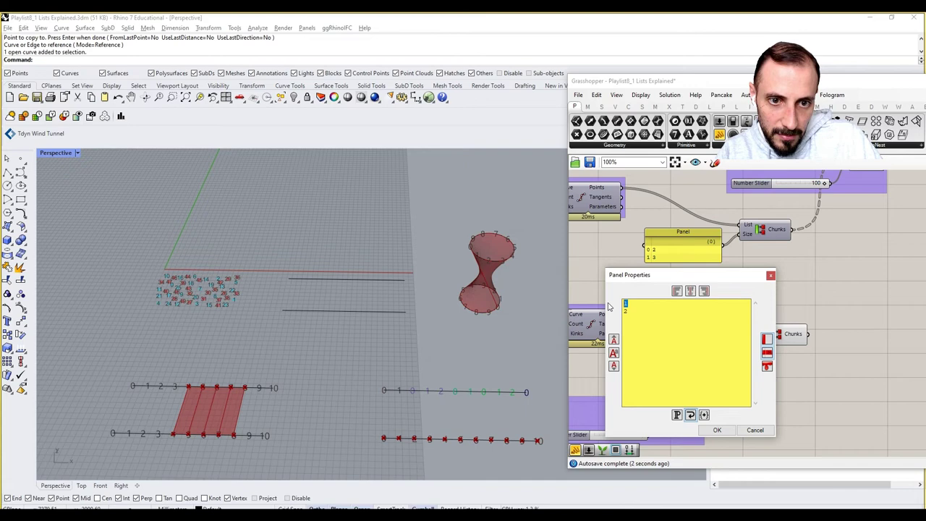
drag(629, 312, 618, 315)
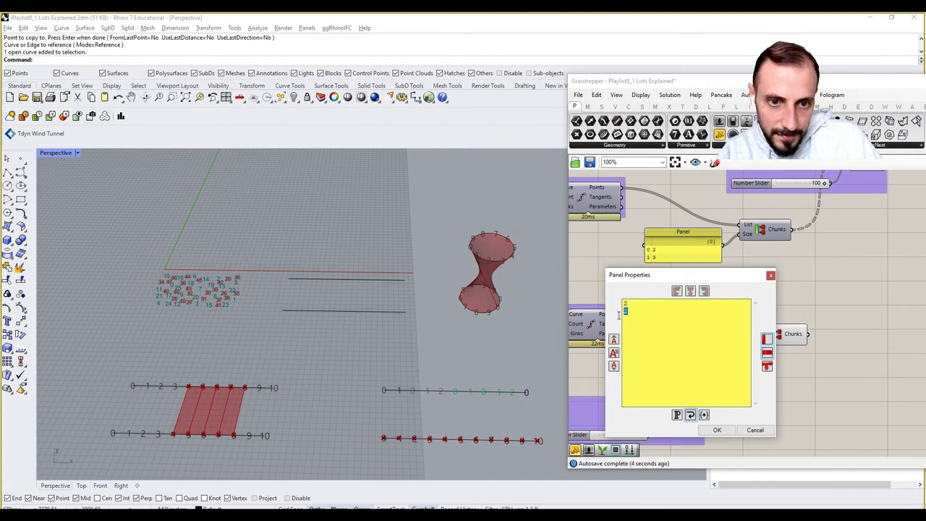
click(715, 430)
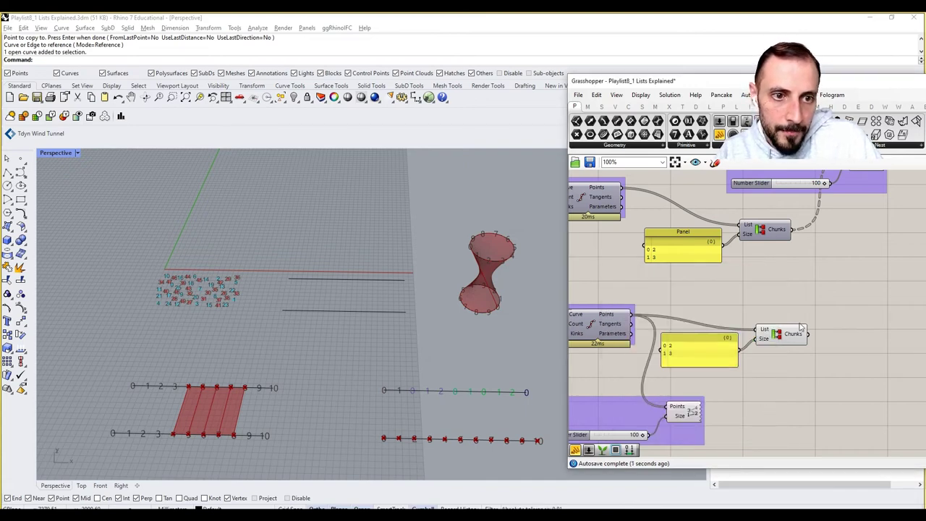
Move the lower Point List group beyond the lower Partition List and replace its Points source with that component's Chunks
right_drag(817, 294, 801, 335)
drag(887, 183, 758, 239)
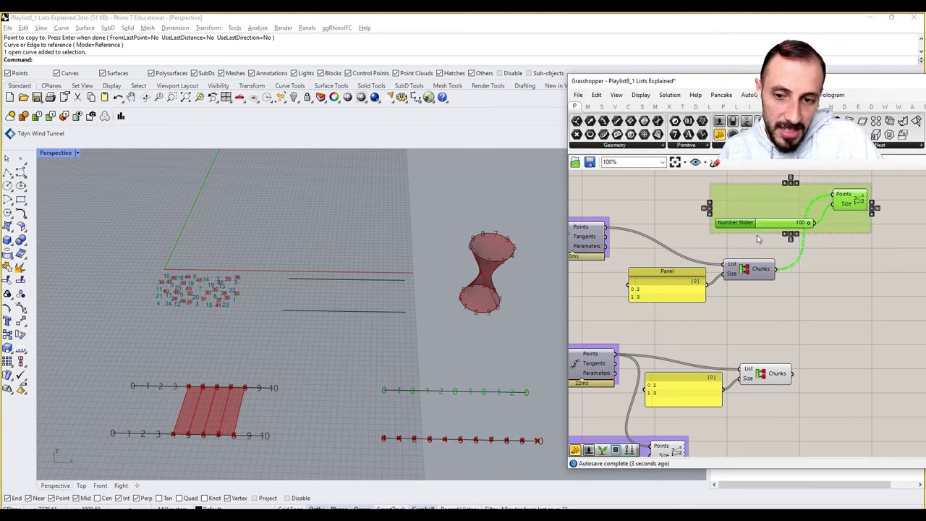
right_drag(724, 377, 761, 322)
drag(753, 378, 860, 398)
click(864, 323)
right_drag(865, 322, 704, 348)
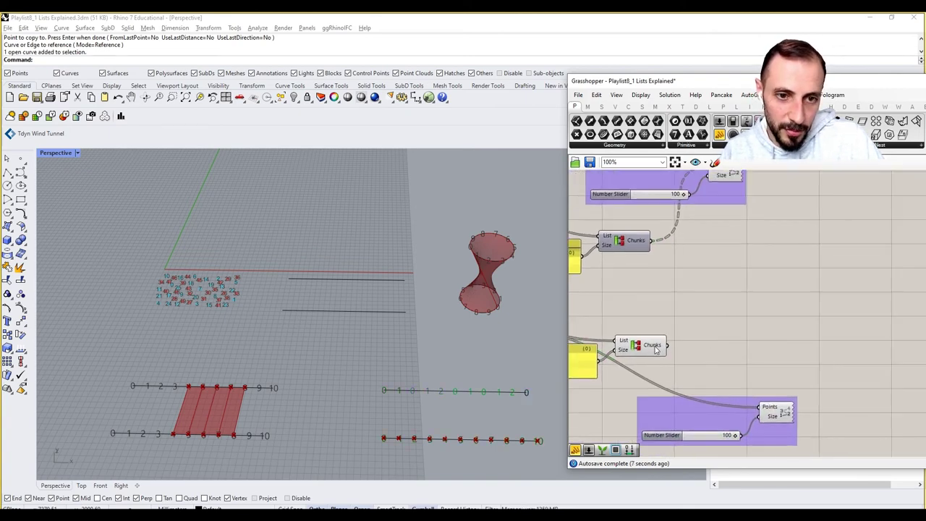
drag(666, 346, 770, 414)
right_drag(746, 379, 779, 386)
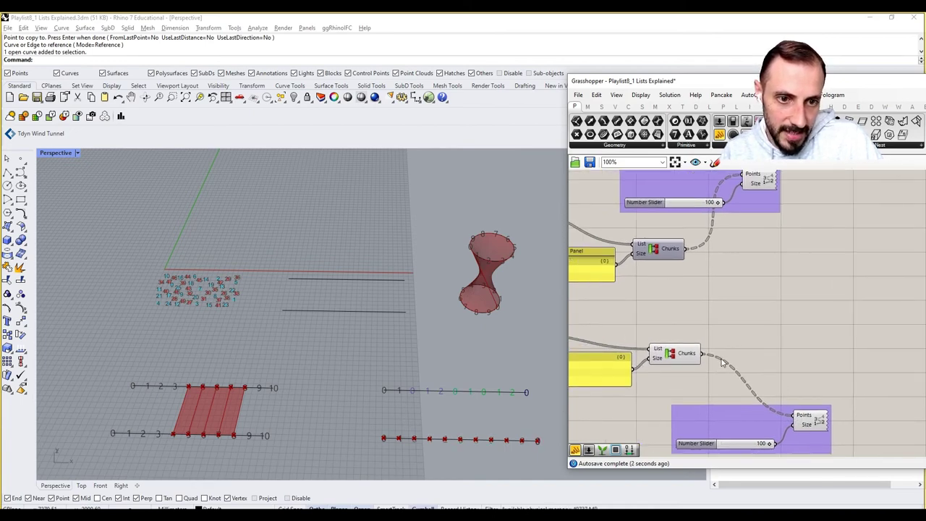
Turn off the preview of the lower Partition List component
mouse_move(691, 357)
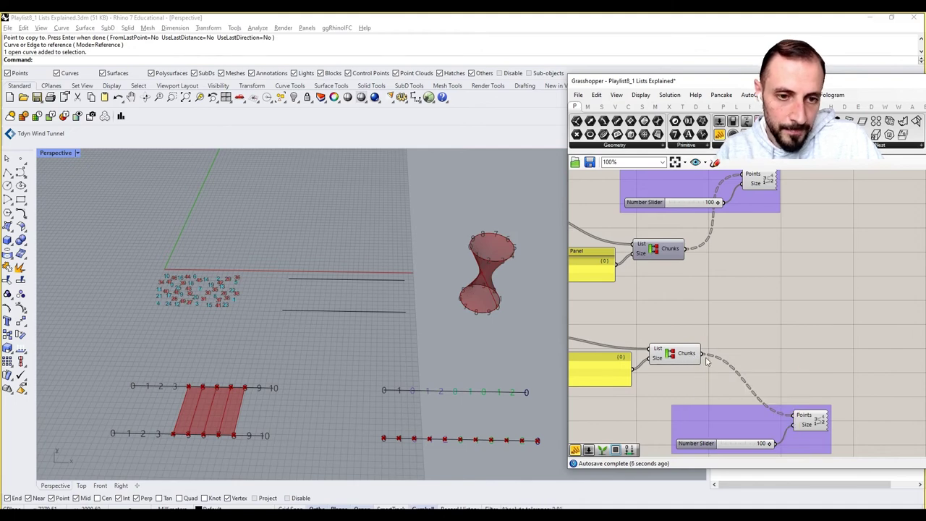
right_drag(647, 371, 686, 366)
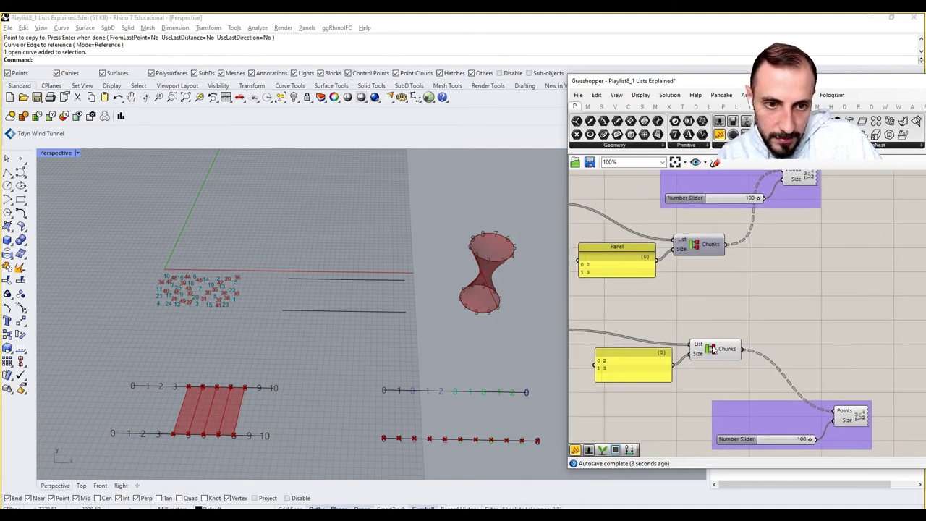
right_click(714, 348)
click(721, 366)
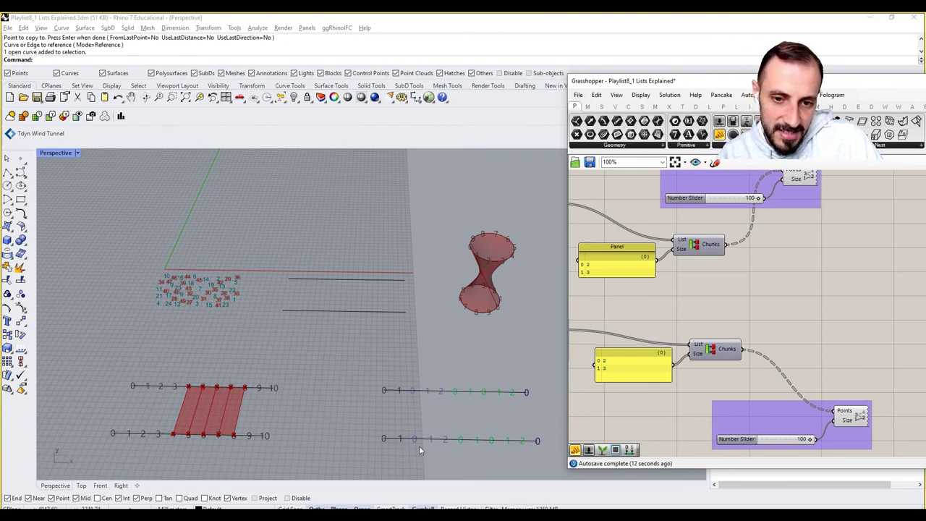
right_drag(444, 449, 417, 442)
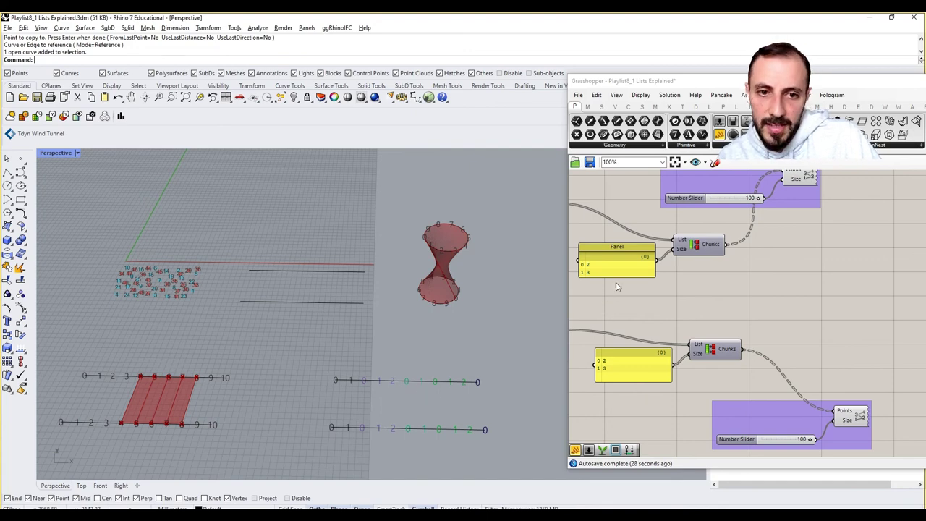
Group all the components of the Partition List example together with its title
scroll(842, 342, down, 5)
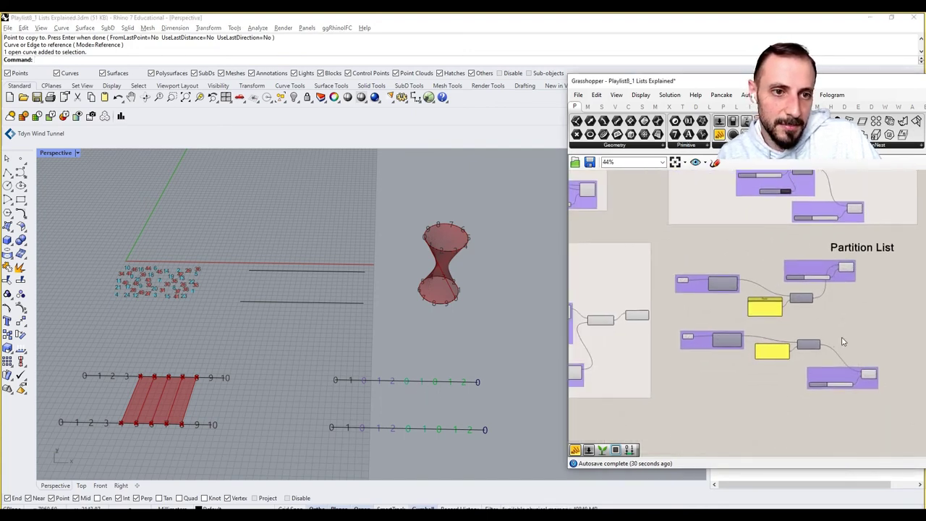
scroll(843, 341, down, 2)
drag(913, 260, 712, 417)
right_click(722, 414)
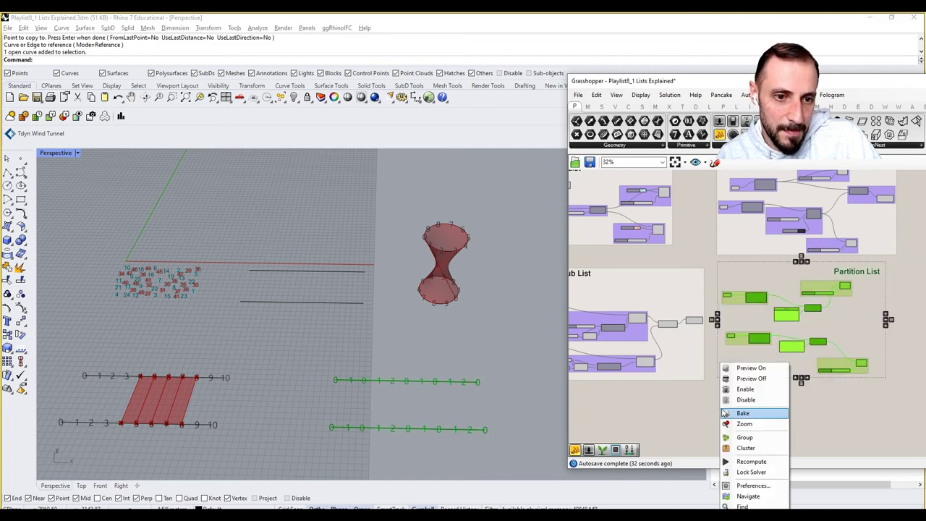
click(746, 437)
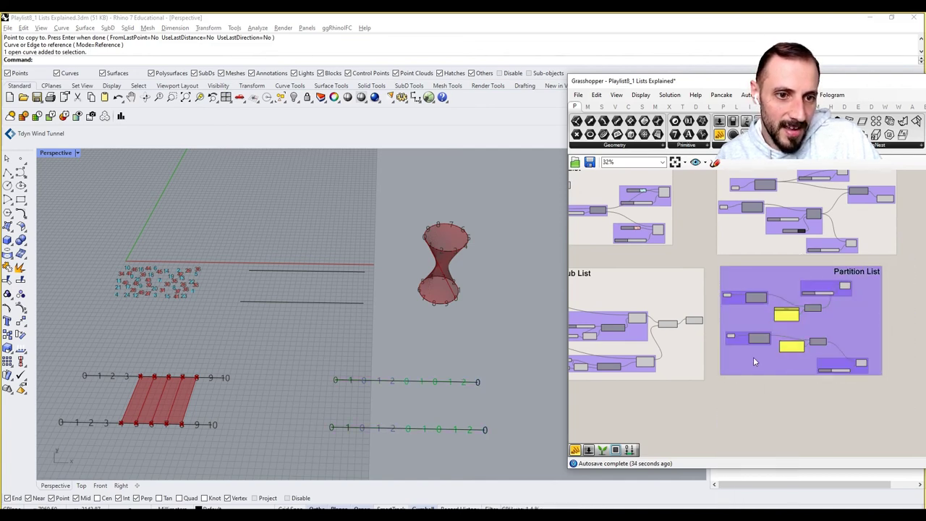
Recolour the Partition List example's group to light grey like the other examples and centre its title above the components
right_click(753, 360)
mouse_move(779, 457)
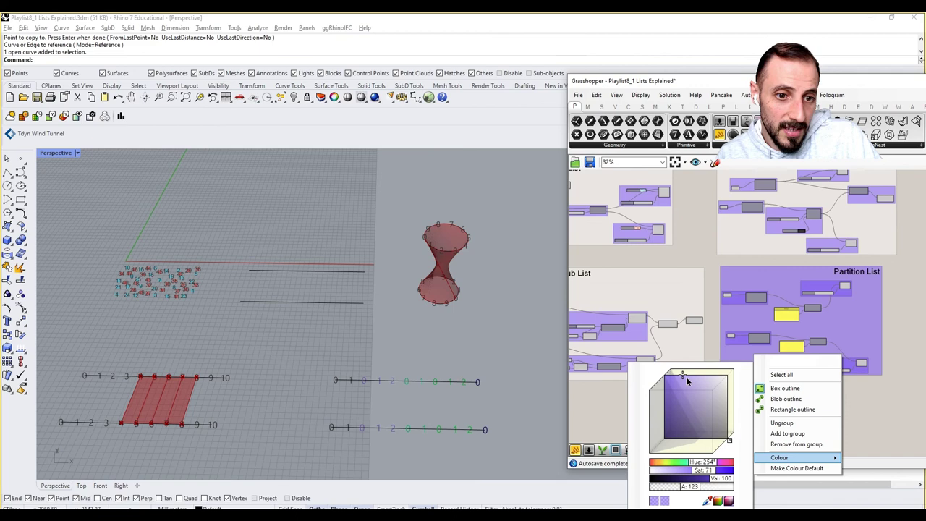
drag(688, 378, 740, 375)
click(883, 339)
click(855, 268)
drag(855, 275, 795, 274)
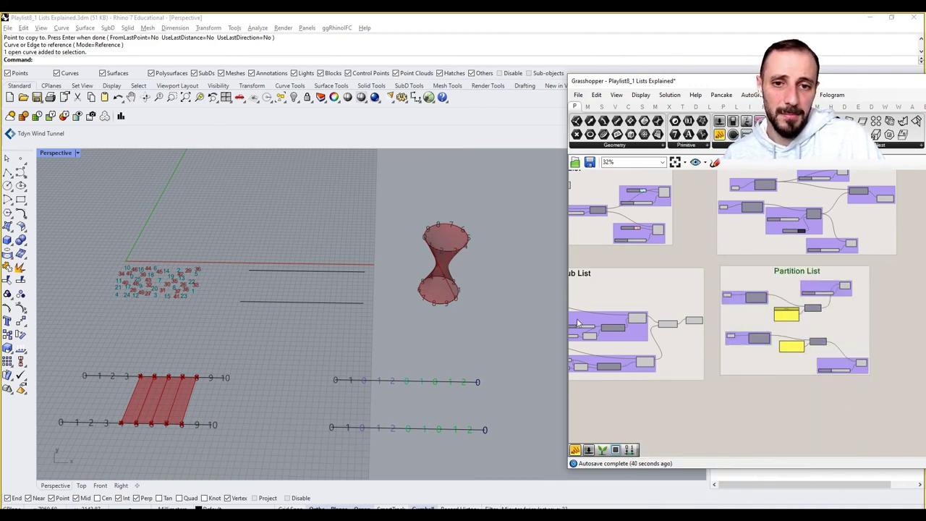